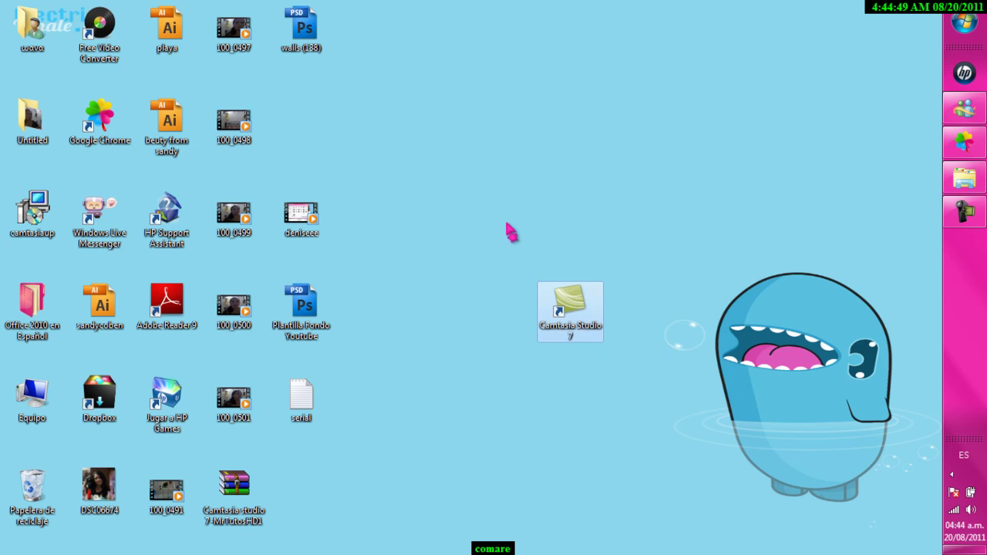
pyautogui.moveTo(506, 240); pyautogui.dragTo(698, 431)
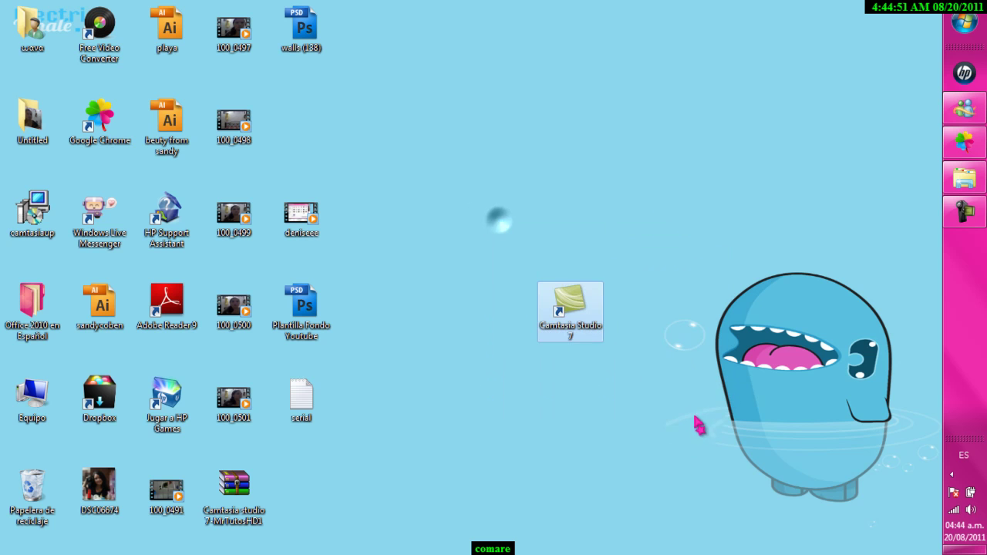
pyautogui.moveTo(505, 218); pyautogui.dragTo(732, 464)
pyautogui.moveTo(494, 283); pyautogui.dragTo(764, 475)
pyautogui.moveTo(481, 220); pyautogui.dragTo(699, 440)
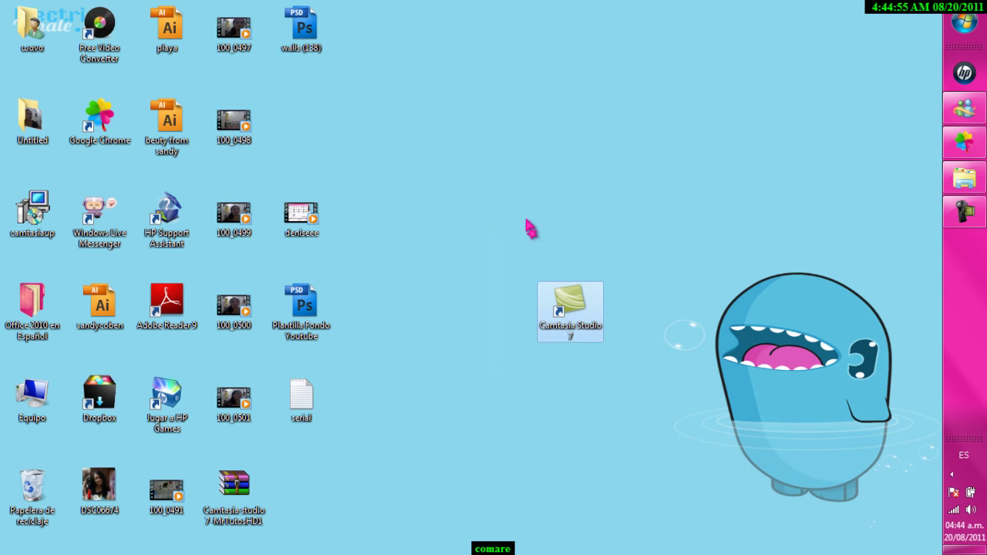
pyautogui.moveTo(479, 209); pyautogui.dragTo(660, 418)
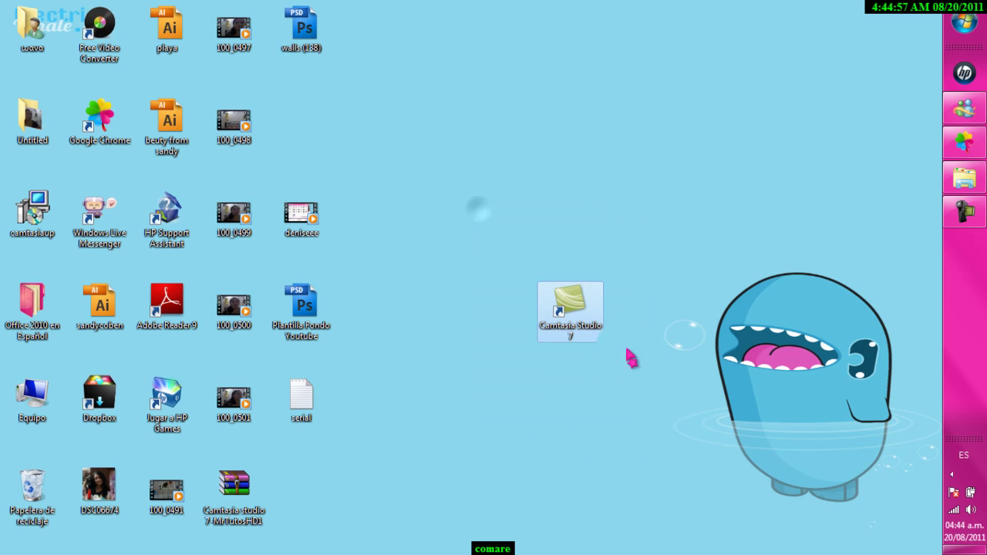
pyautogui.moveTo(496, 233); pyautogui.dragTo(648, 408)
pyautogui.moveTo(493, 212); pyautogui.dragTo(635, 376)
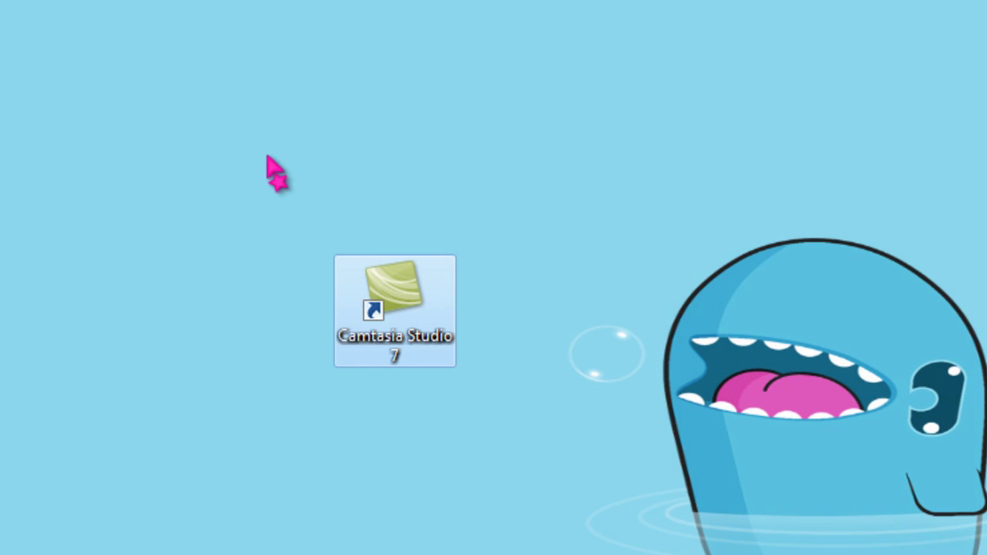
pyautogui.moveTo(267, 138); pyautogui.dragTo(573, 452)
pyautogui.moveTo(273, 172); pyautogui.dragTo(500, 486)
pyautogui.moveTo(254, 99); pyautogui.dragTo(578, 493)
# - Launch Camtasia Studio 7 and open the media import dialog
pyautogui.doubleClick(401, 286)
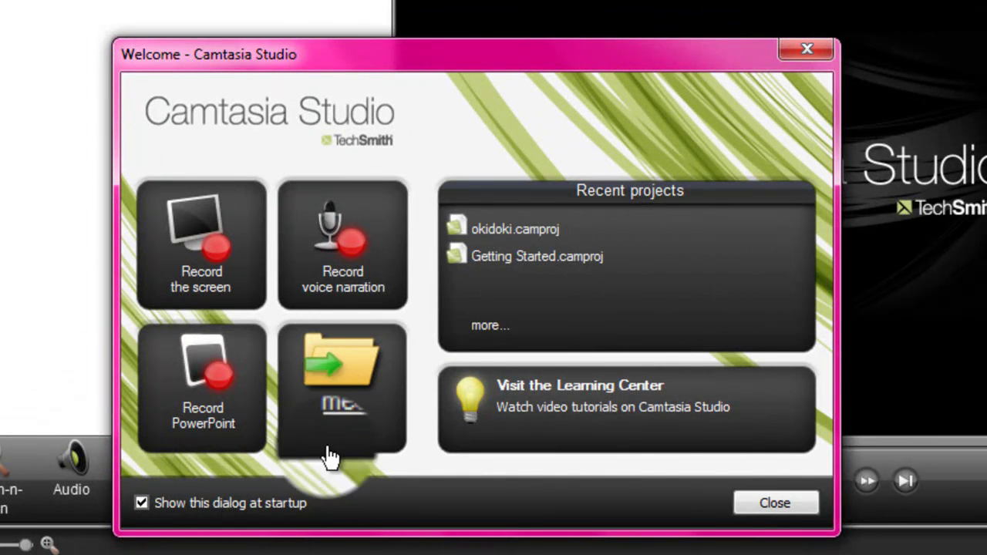
pyautogui.click(363, 421)
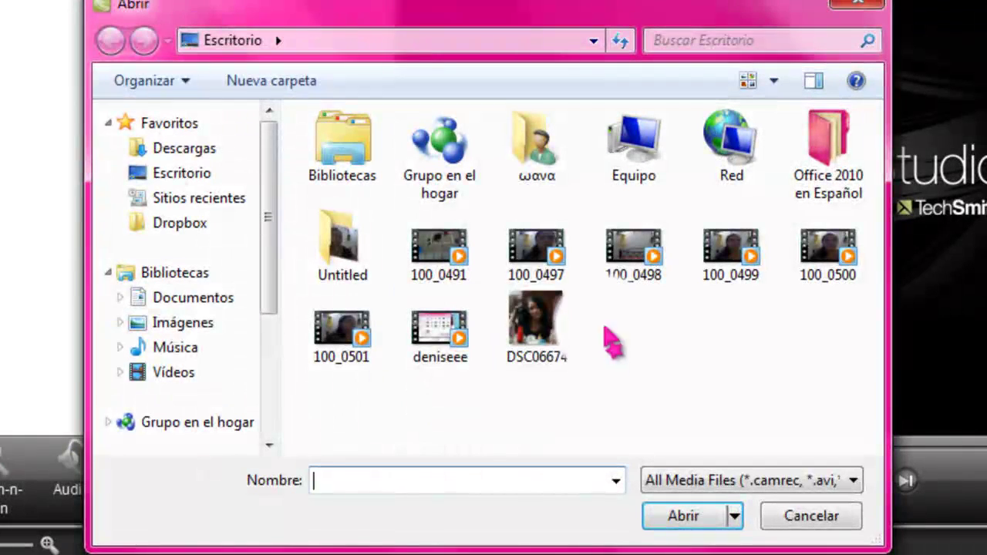
pyautogui.click(536, 324)
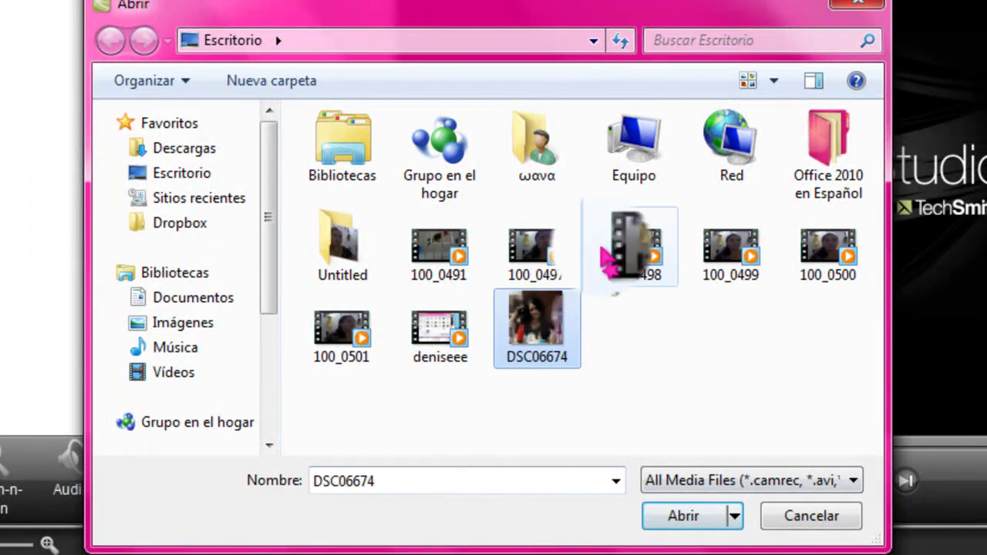
pyautogui.moveTo(561, 398); pyautogui.dragTo(362, 232)
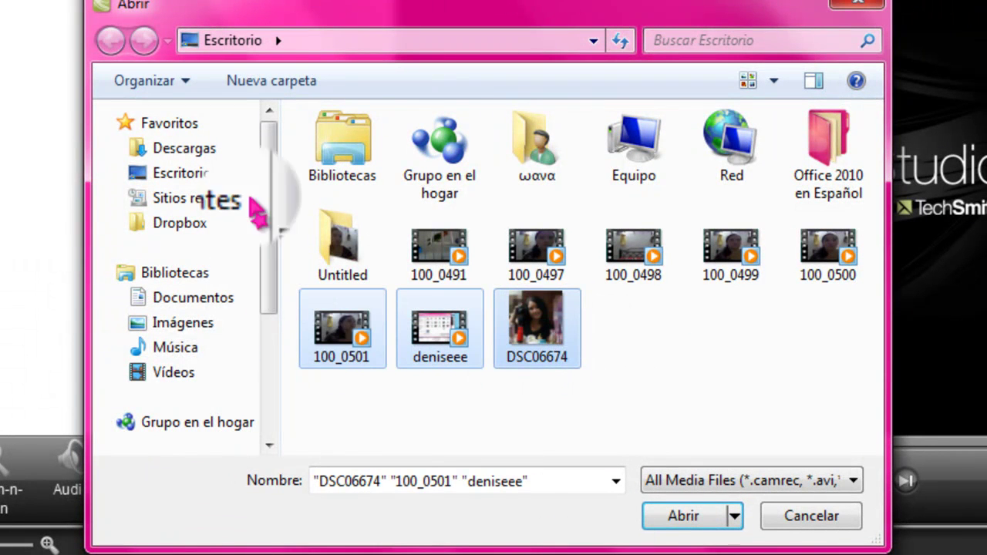
pyautogui.moveTo(394, 416); pyautogui.dragTo(496, 378)
pyautogui.click(665, 520)
pyautogui.click(530, 324)
pyautogui.click(432, 333)
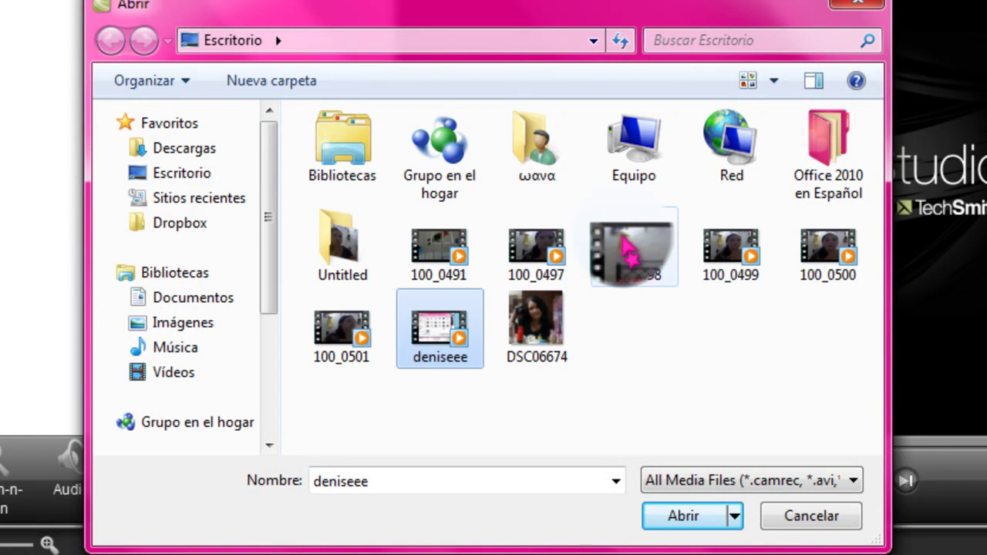
# - Import the 100_0500 video from the desktop and place it at the start of the timeline
pyautogui.click(826, 254)
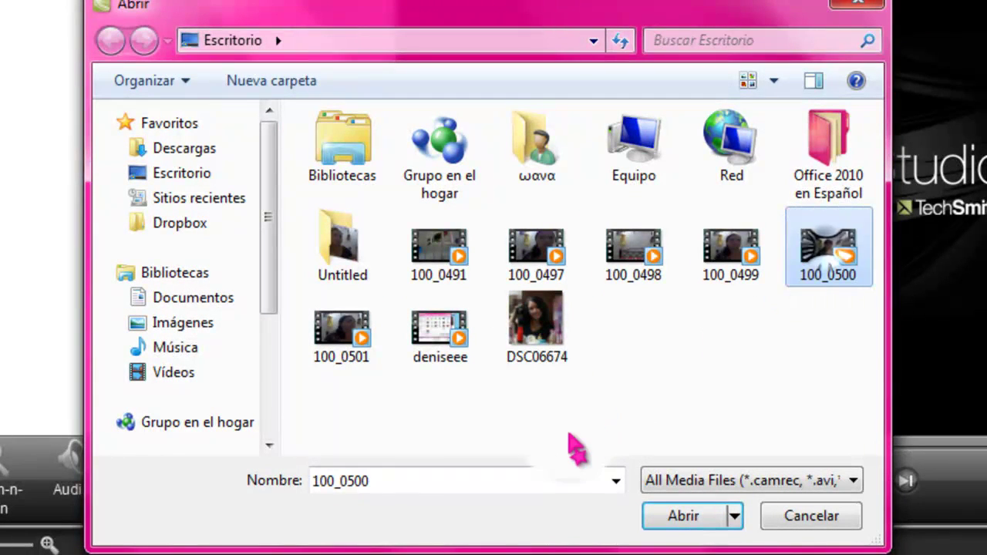
pyautogui.click(689, 523)
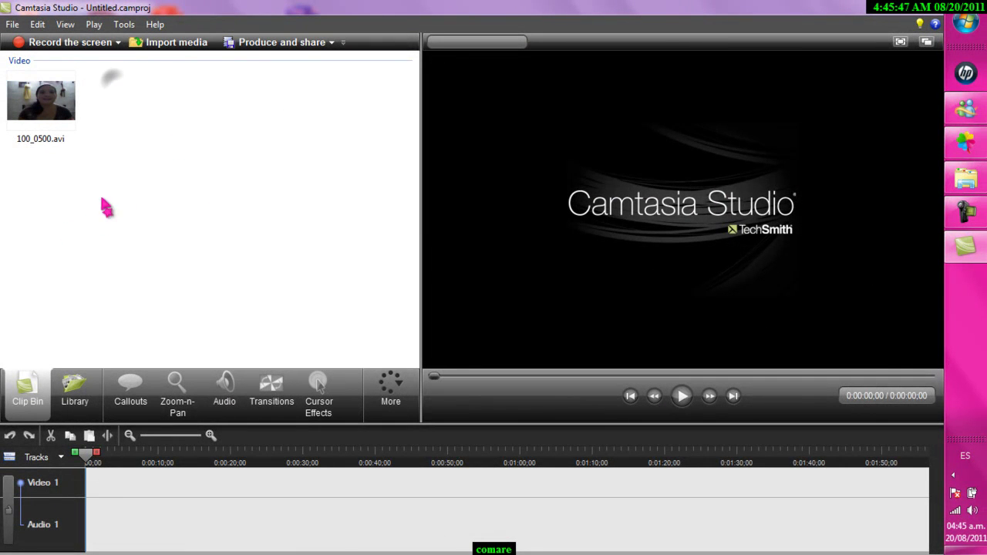
pyautogui.moveTo(207, 153); pyautogui.dragTo(201, 286)
pyautogui.moveTo(287, 99); pyautogui.dragTo(212, 239)
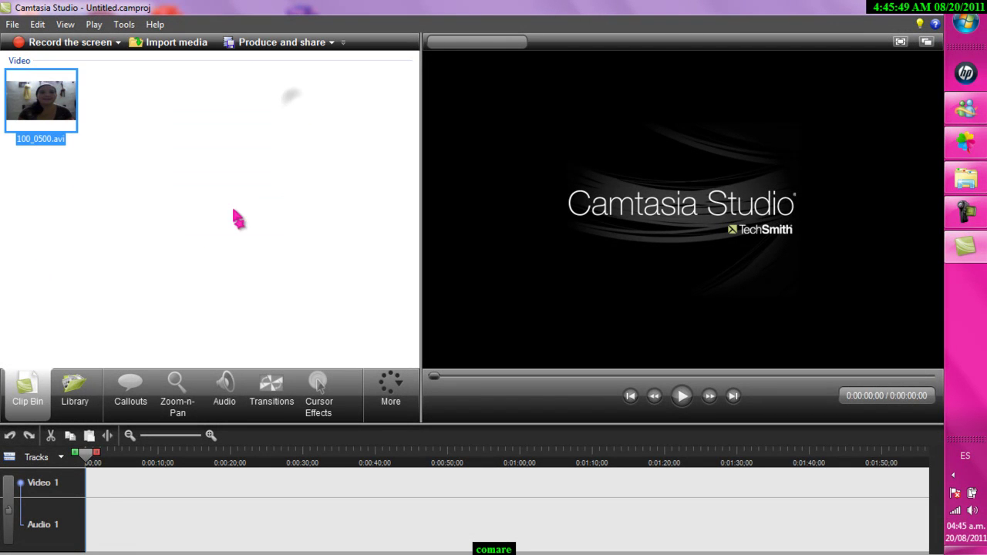
pyautogui.moveTo(75, 139); pyautogui.dragTo(98, 413)
pyautogui.moveTo(90, 328); pyautogui.dragTo(91, 493)
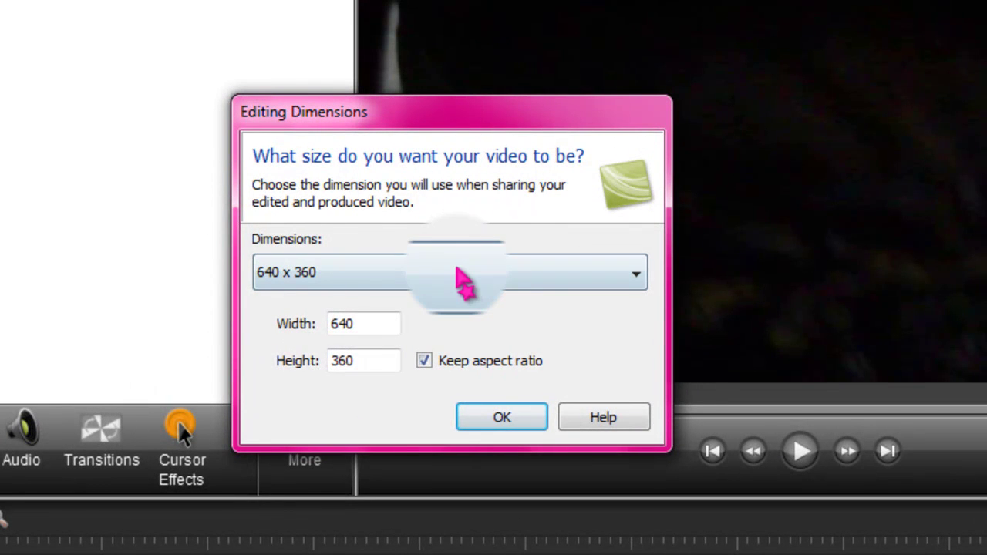
# - Set the project's editing dimensions to the widescreen 1280 x 720 preset
pyautogui.click(461, 273)
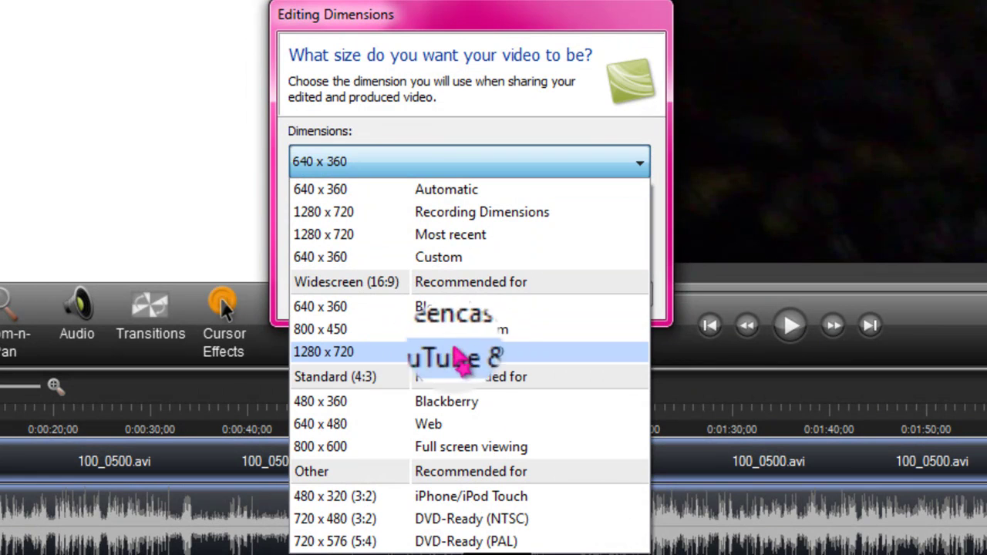
pyautogui.click(491, 352)
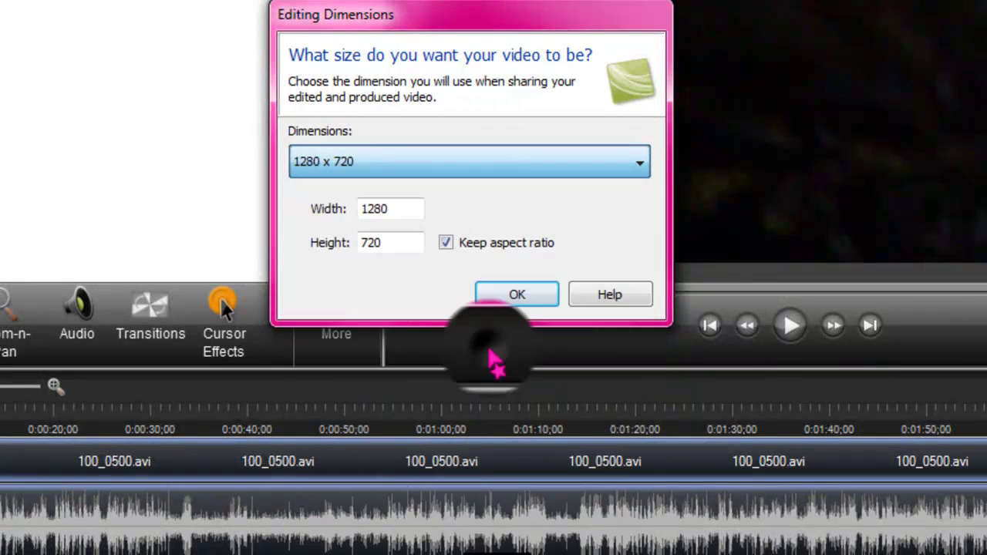
pyautogui.click(509, 296)
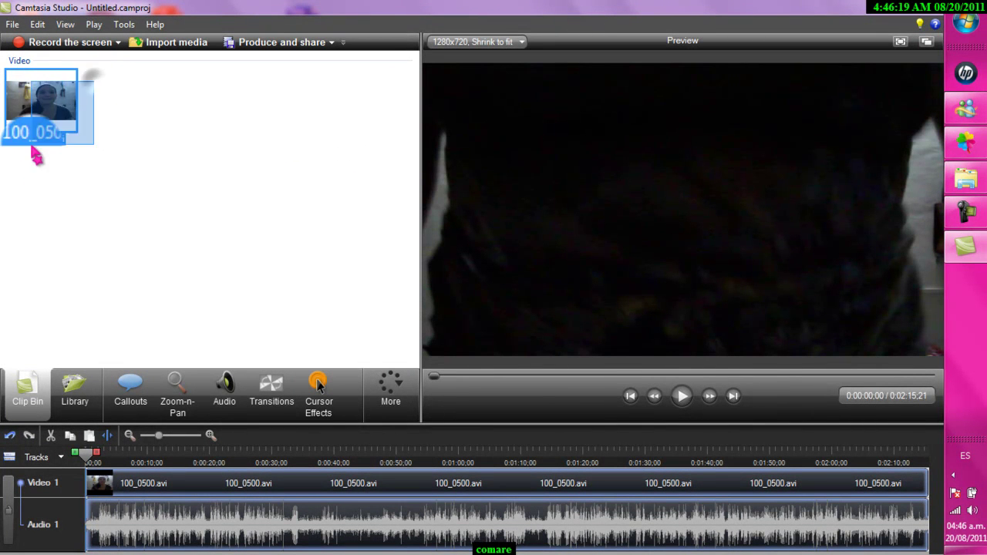
# - Split the 100_0500.avi clip on the timeline at 0:00:11;23 and again at 0:00:15;04
pyautogui.click(102, 525)
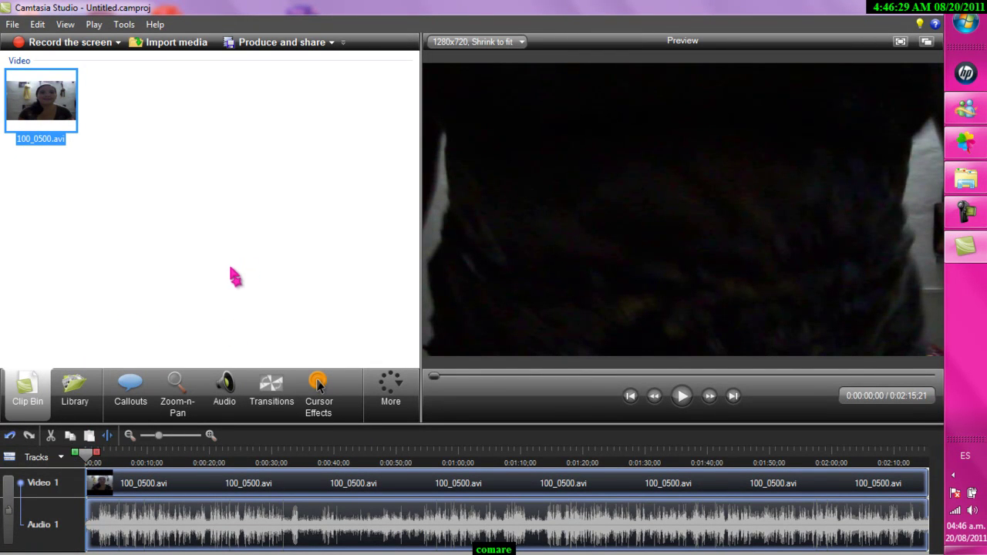
pyautogui.click(91, 465)
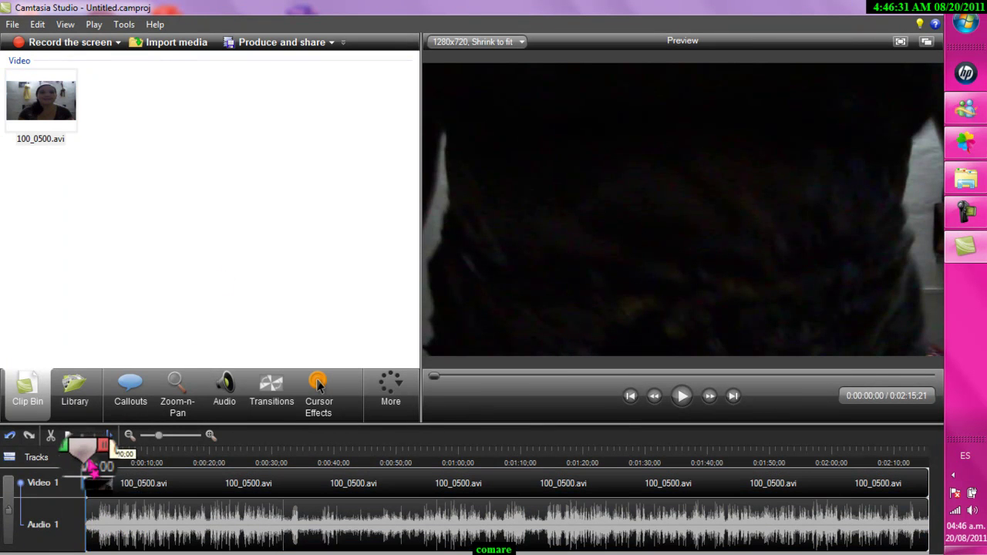
pyautogui.moveTo(165, 447); pyautogui.dragTo(179, 449)
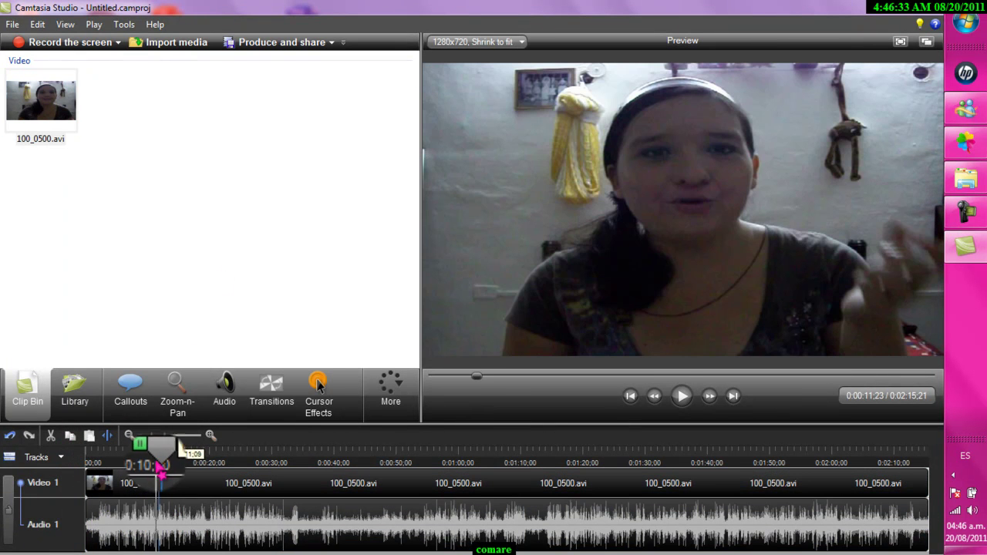
pyautogui.moveTo(165, 465)
pyautogui.mouseDown()
pyautogui.moveTo(151, 461)
pyautogui.moveTo(166, 463)
pyautogui.mouseUp()
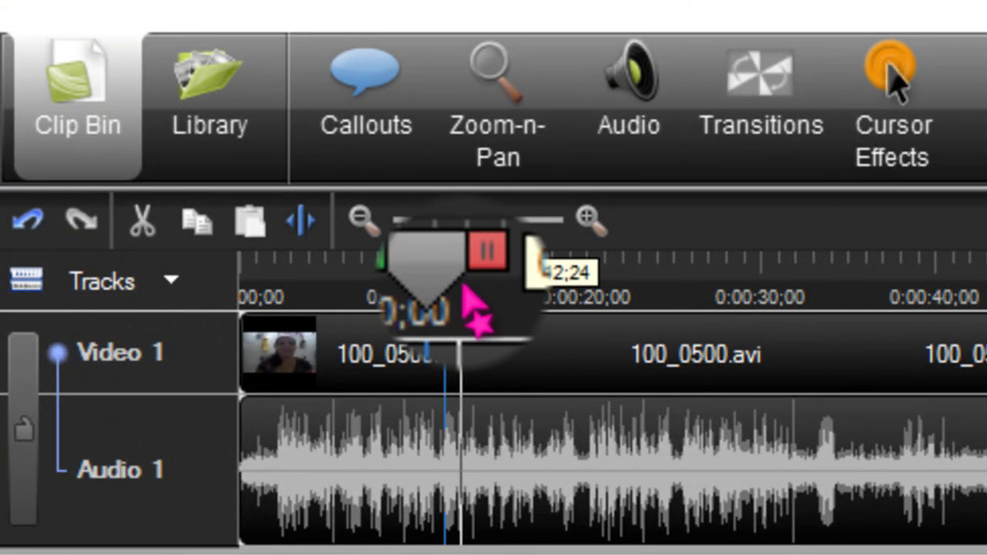
pyautogui.moveTo(463, 293)
pyautogui.mouseDown()
pyautogui.moveTo(448, 298)
pyautogui.moveTo(480, 304)
pyautogui.moveTo(452, 282)
pyautogui.moveTo(419, 282)
pyautogui.moveTo(445, 293)
pyautogui.mouseUp()
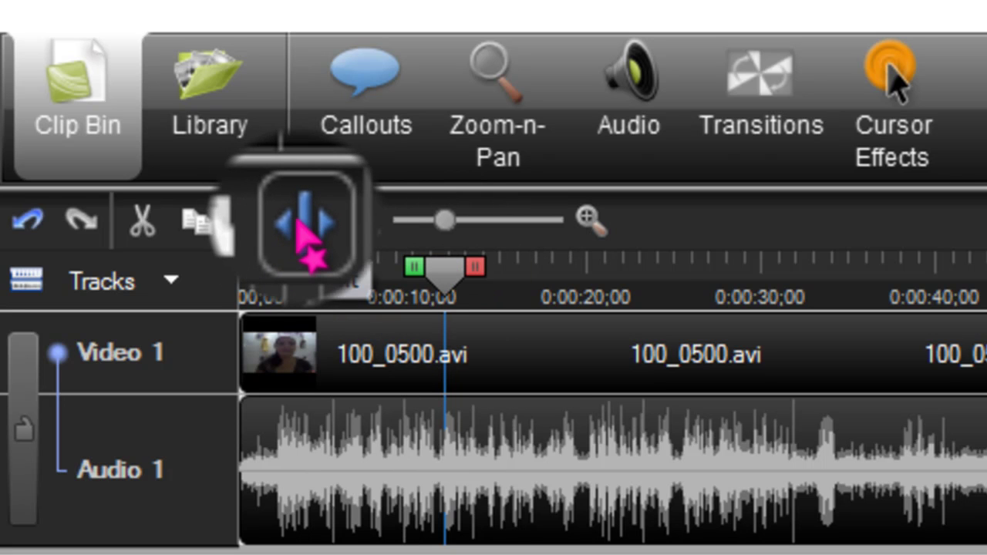
pyautogui.click(362, 362)
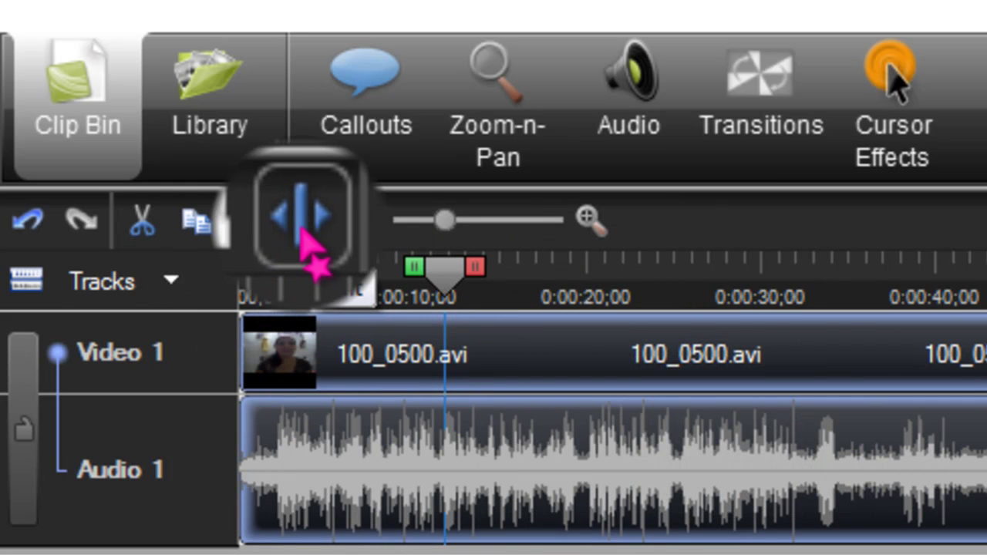
pyautogui.click(300, 236)
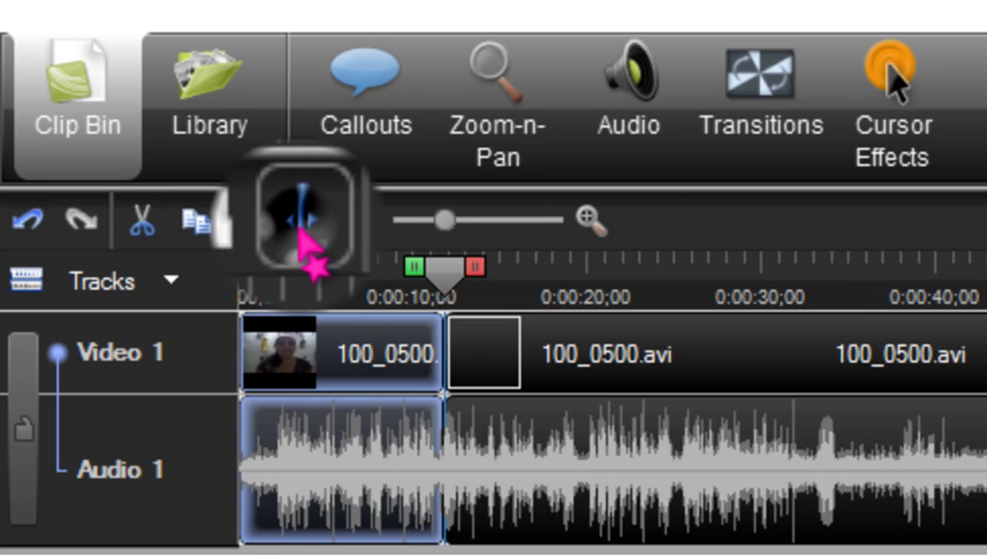
pyautogui.moveTo(444, 290); pyautogui.dragTo(504, 319)
pyautogui.click(305, 231)
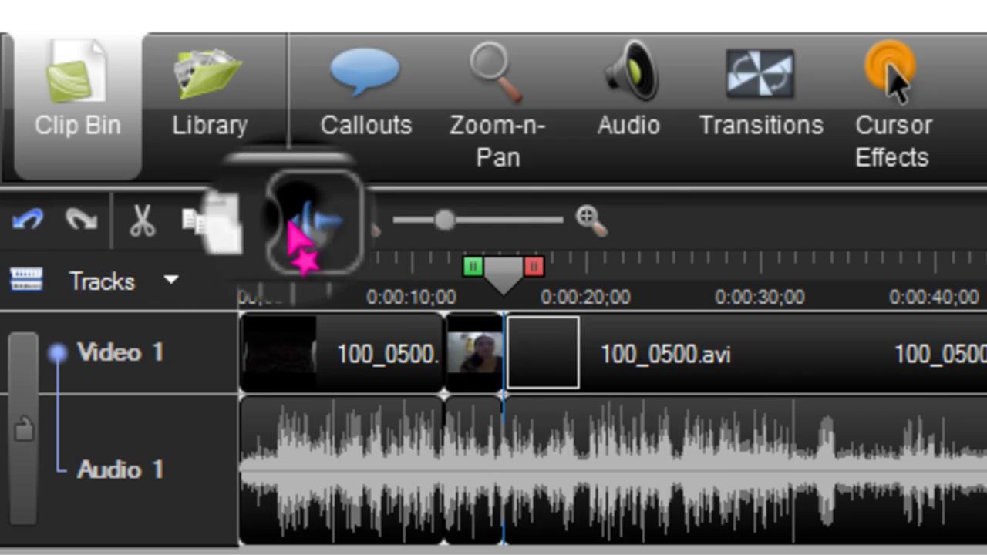
# - Cut the short middle segment between the two splits out of the timeline, leaving no gap
pyautogui.moveTo(502, 284); pyautogui.dragTo(472, 283)
pyautogui.click(477, 369)
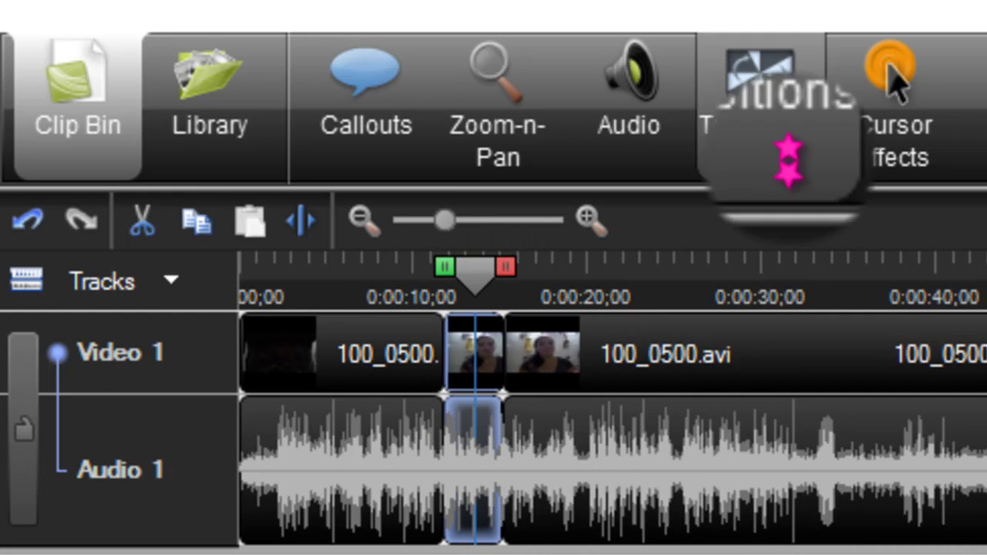
pyautogui.click(503, 414)
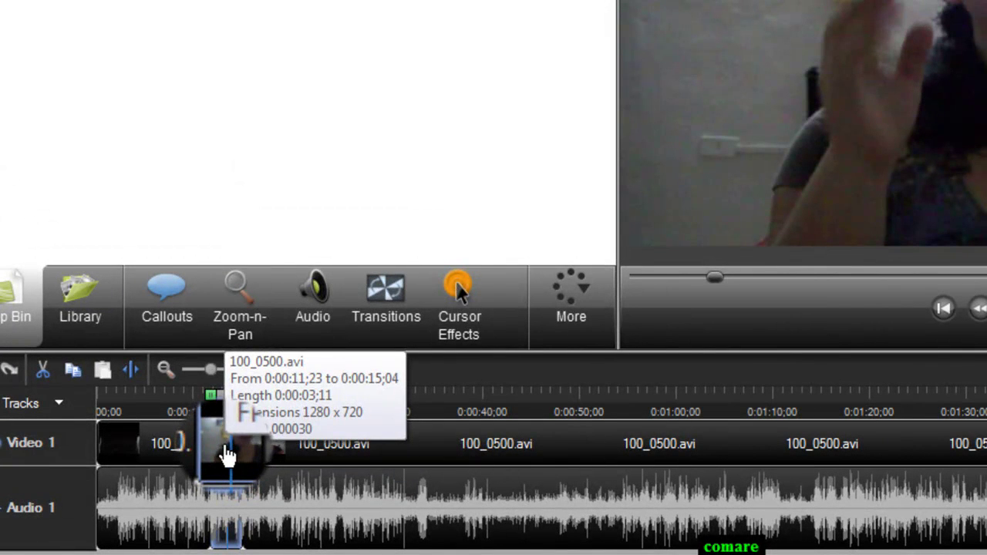
pyautogui.rightClick(227, 455)
pyautogui.click(279, 239)
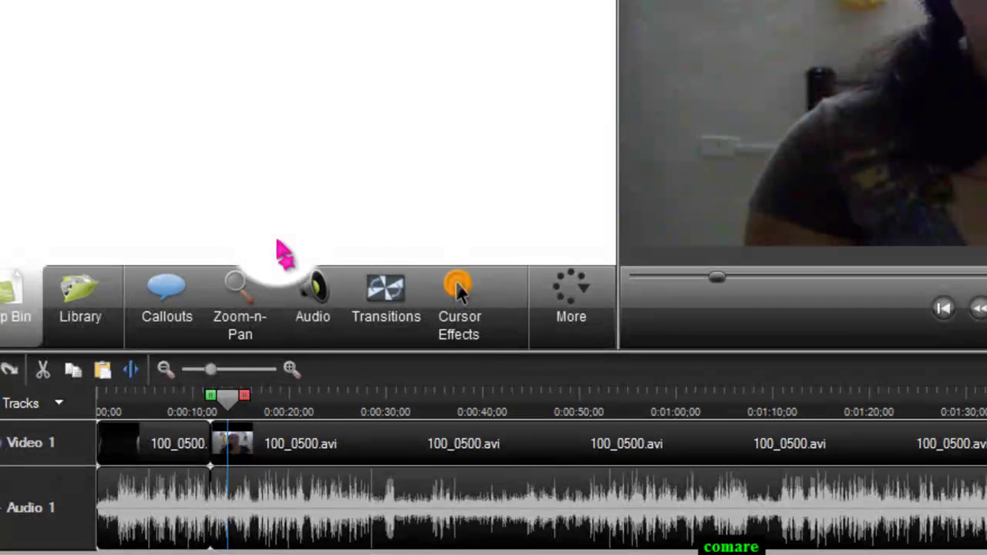
pyautogui.moveTo(228, 398)
pyautogui.mouseDown()
pyautogui.moveTo(177, 401)
pyautogui.moveTo(231, 378)
pyautogui.moveTo(274, 378)
pyautogui.moveTo(243, 385)
pyautogui.moveTo(263, 380)
pyautogui.moveTo(201, 374)
pyautogui.mouseUp()
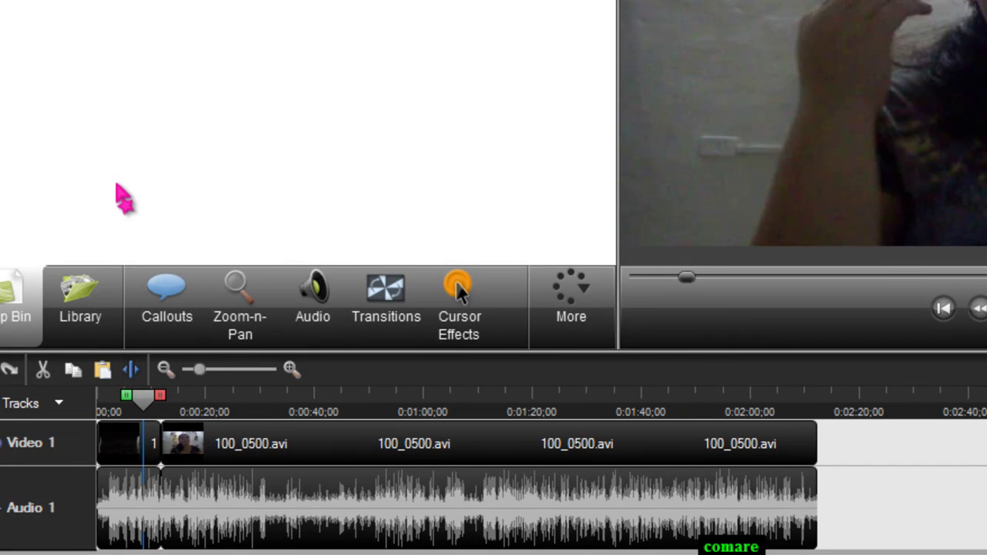
# - Preview the music tracks in the Library's Audio folder, from Come And Play through River Flow
pyautogui.click(94, 305)
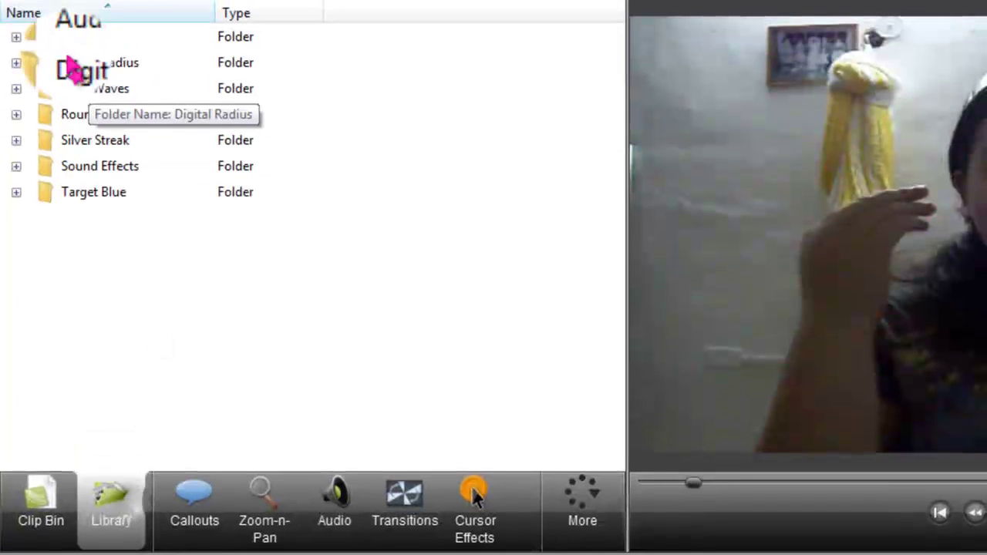
pyautogui.click(16, 39)
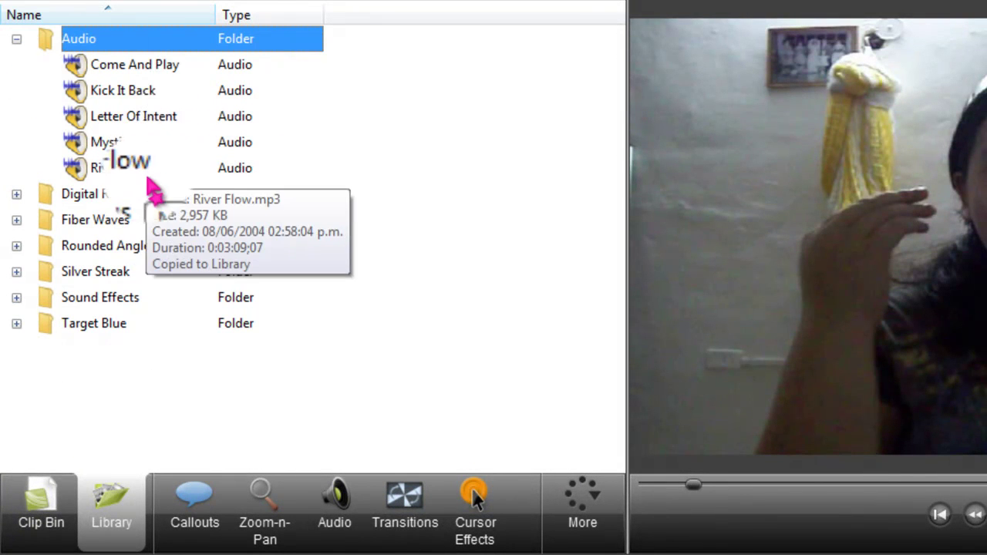
pyautogui.click(127, 66)
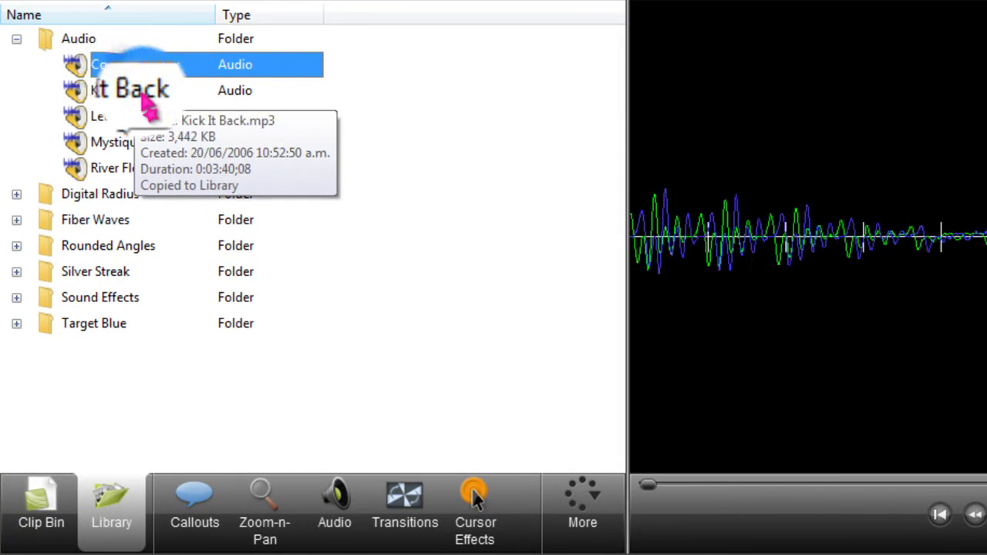
pyautogui.click(143, 89)
pyautogui.click(144, 122)
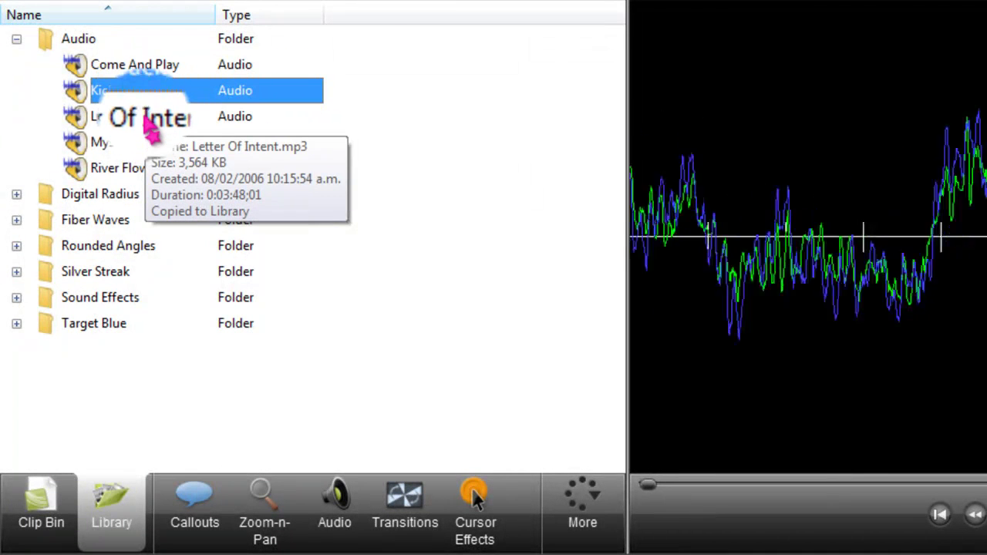
pyautogui.click(137, 143)
pyautogui.click(133, 169)
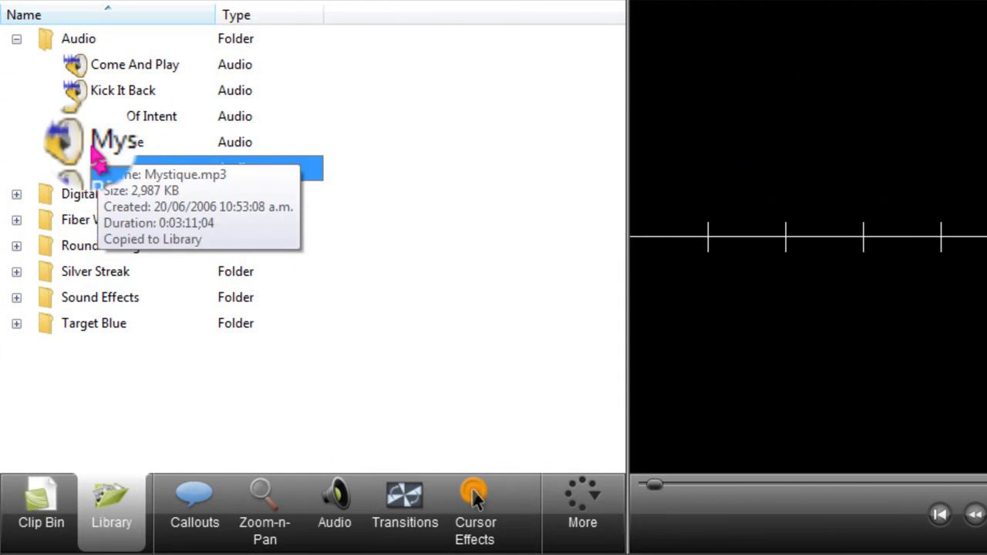
# - Preview the Digital Radius Animation video in the Library's Digital Radius folder
pyautogui.click(16, 194)
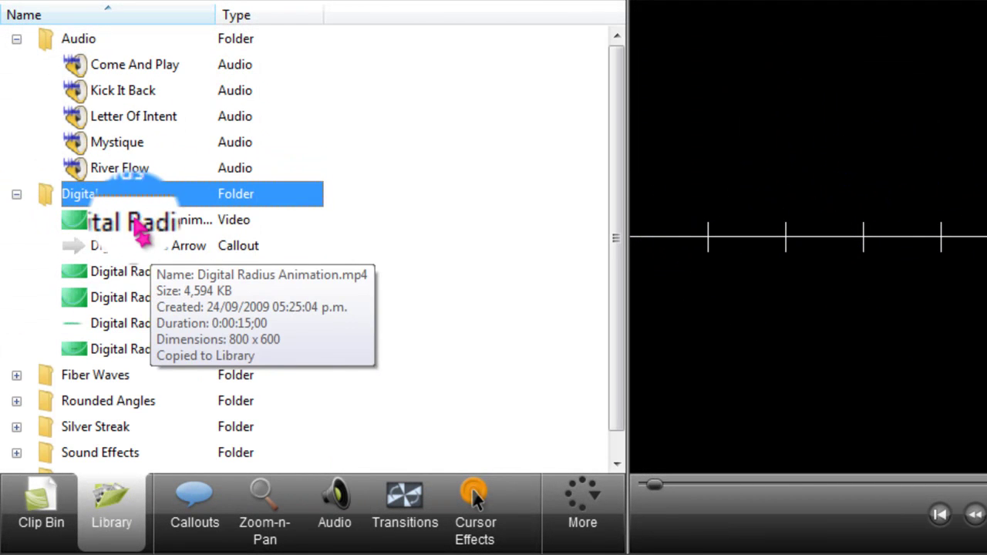
pyautogui.click(136, 220)
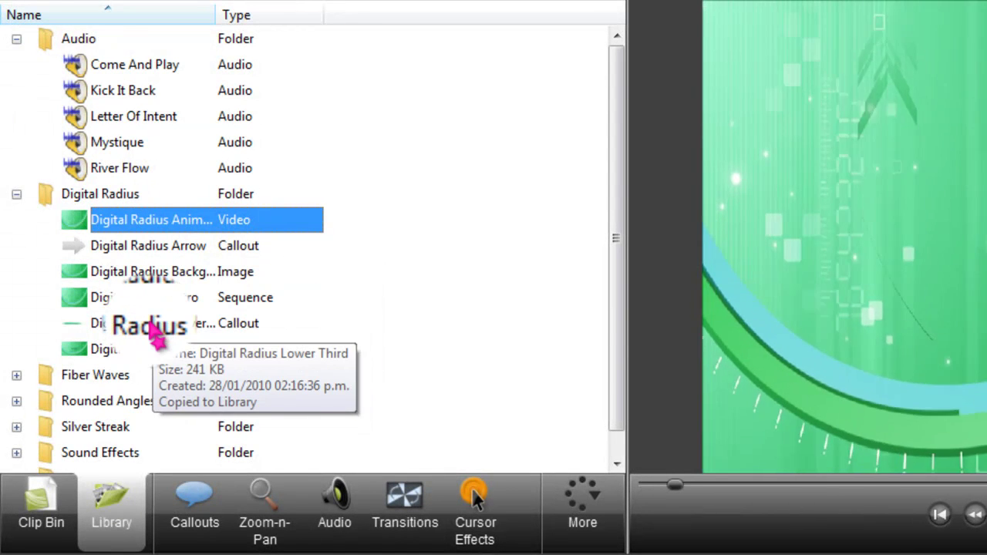
pyautogui.click(16, 193)
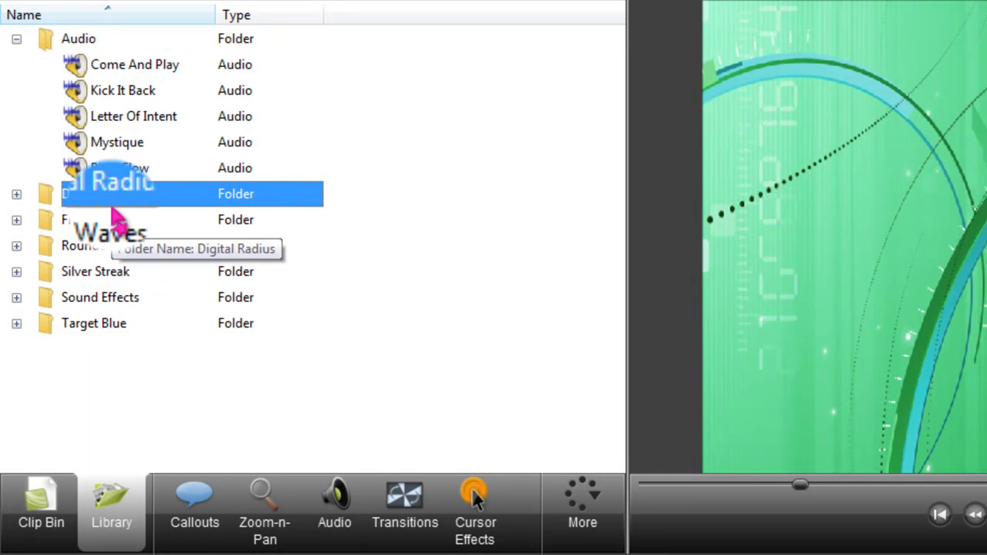
# - Add an image callout using the blue crayon picture feliz from the youtube edition > conciencia folder
pyautogui.click(194, 521)
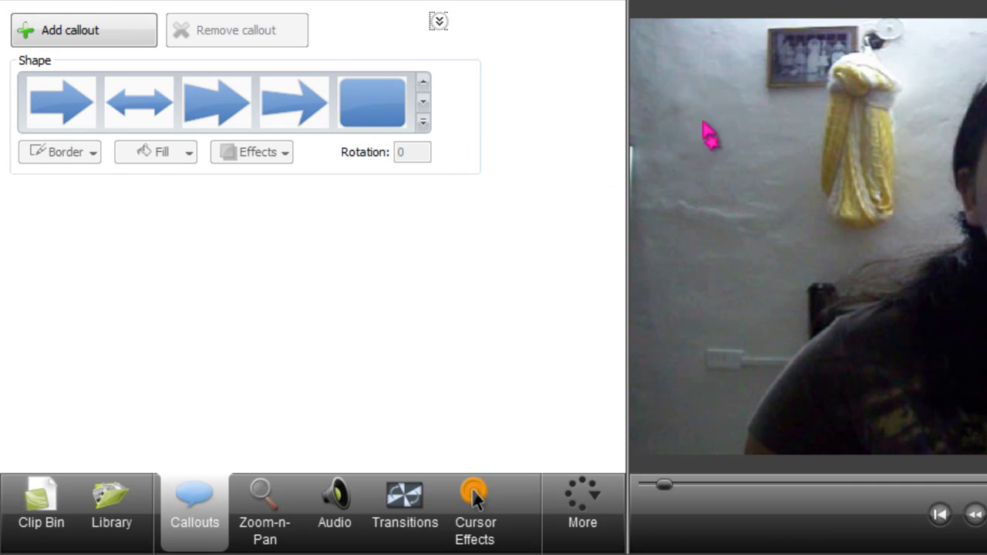
pyautogui.click(427, 129)
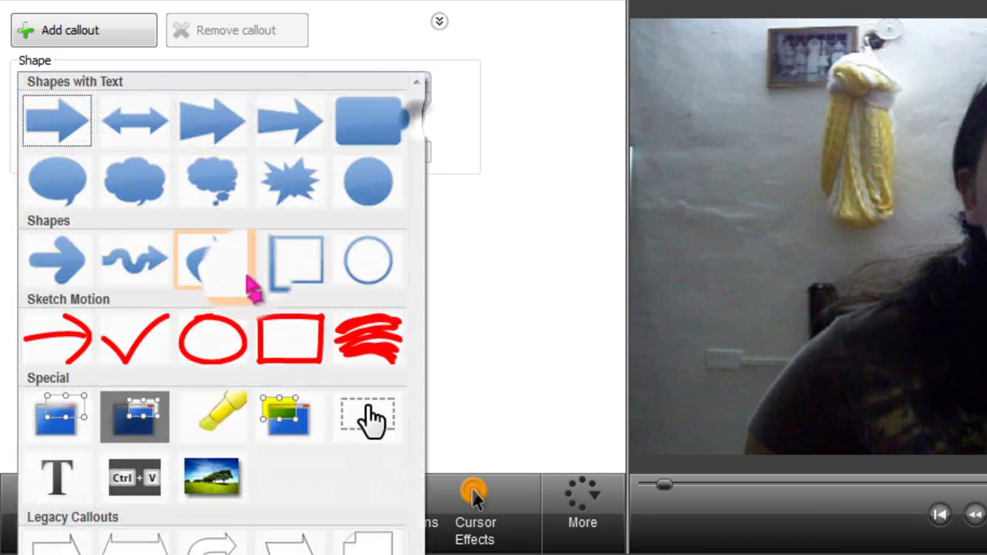
pyautogui.click(224, 490)
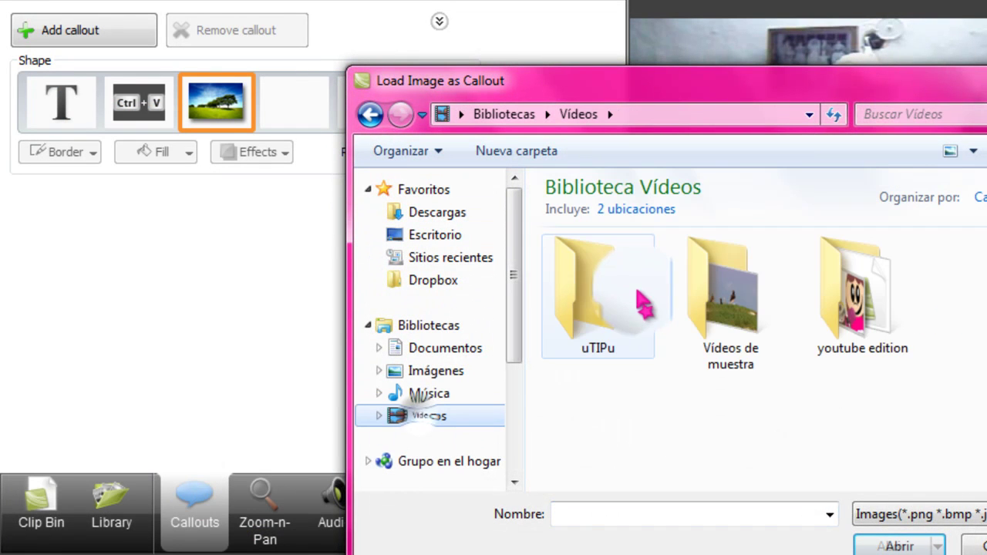
pyautogui.doubleClick(868, 313)
pyautogui.doubleClick(606, 320)
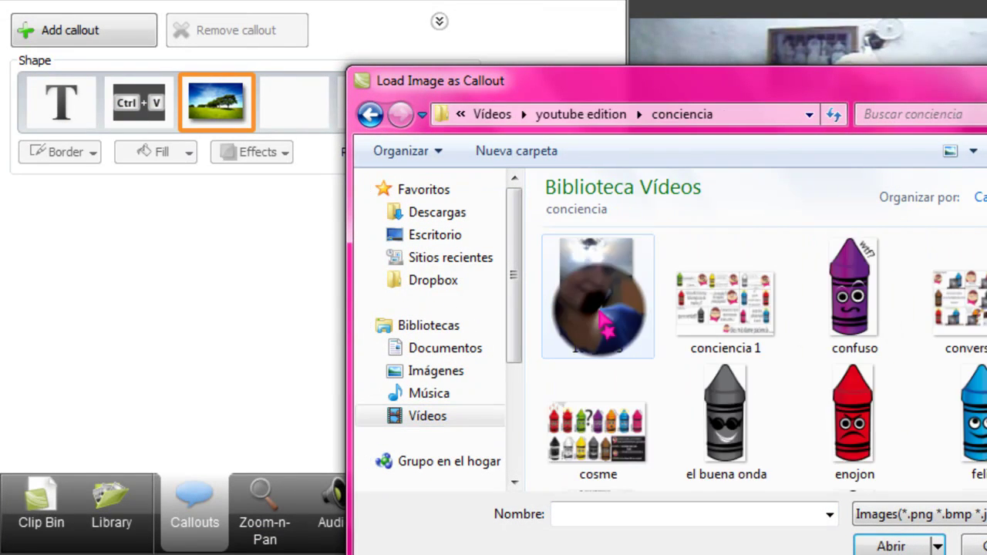
pyautogui.click(956, 421)
pyautogui.click(945, 534)
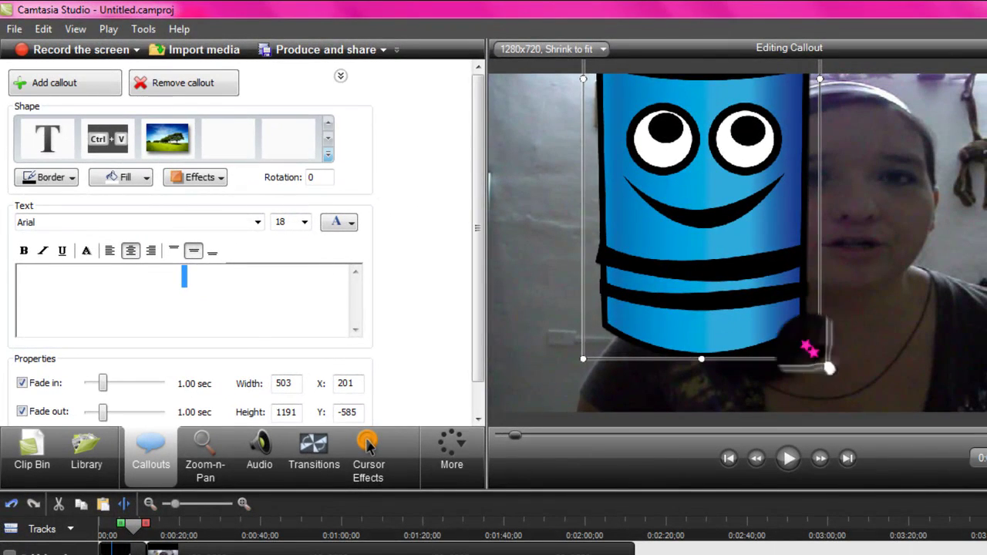
# - Shrink the crayon callout to about 182 x 430 and place it at about X 94, Y 238, beside the woman
pyautogui.moveTo(829, 368); pyautogui.dragTo(644, 260)
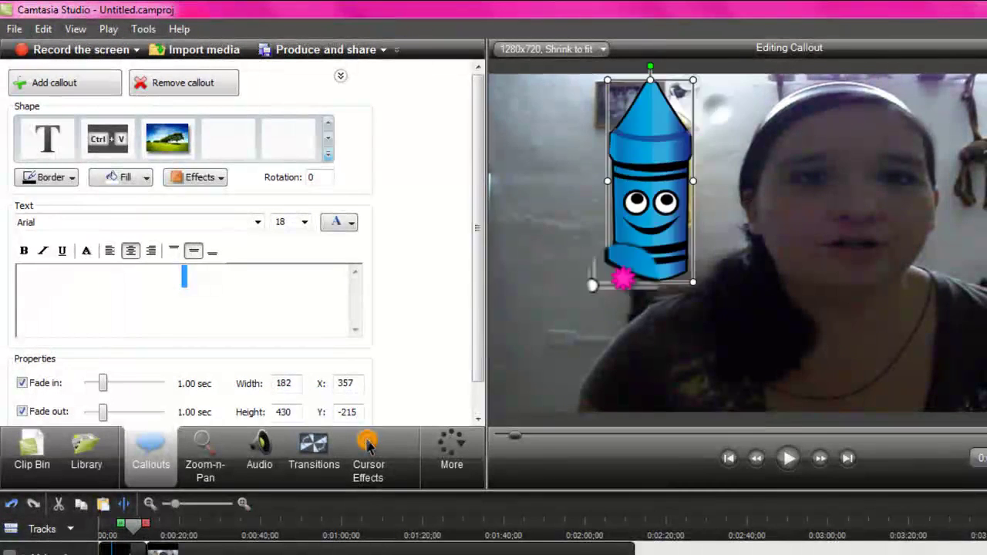
pyautogui.moveTo(671, 154); pyautogui.dragTo(586, 277)
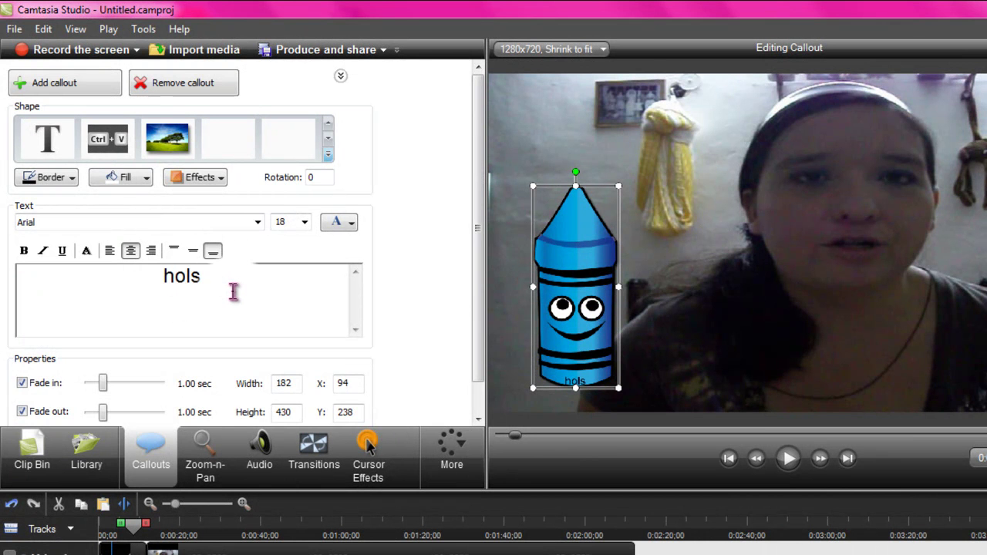
# - Make the crayon callout's caption read "hola" and color the text white
pyautogui.moveTo(232, 291); pyautogui.dragTo(179, 279)
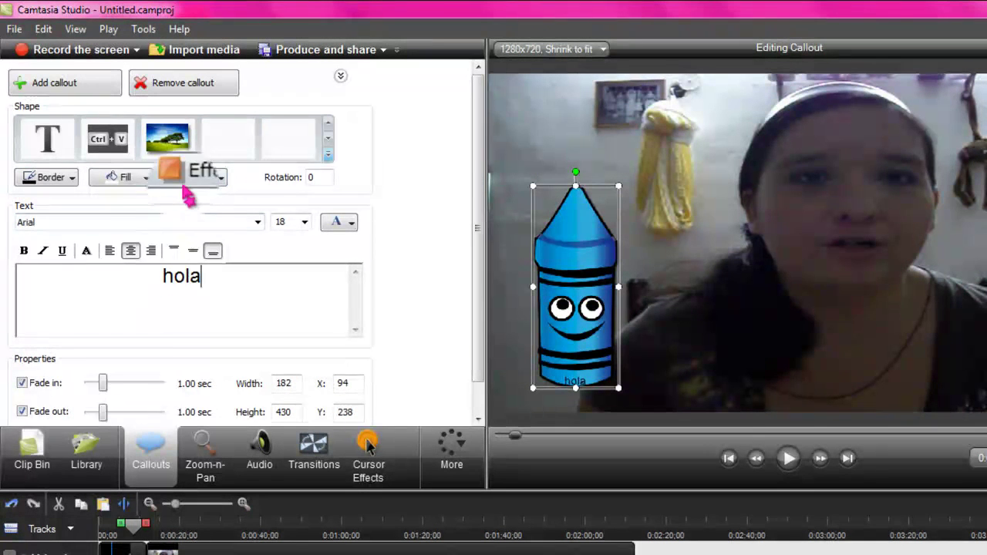
pyautogui.click(122, 177)
pyautogui.click(122, 178)
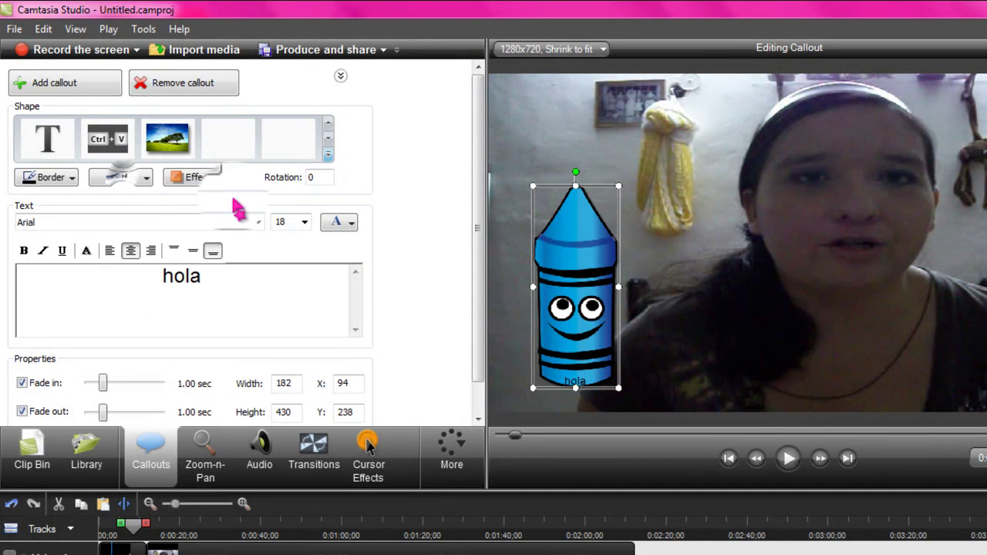
pyautogui.click(339, 224)
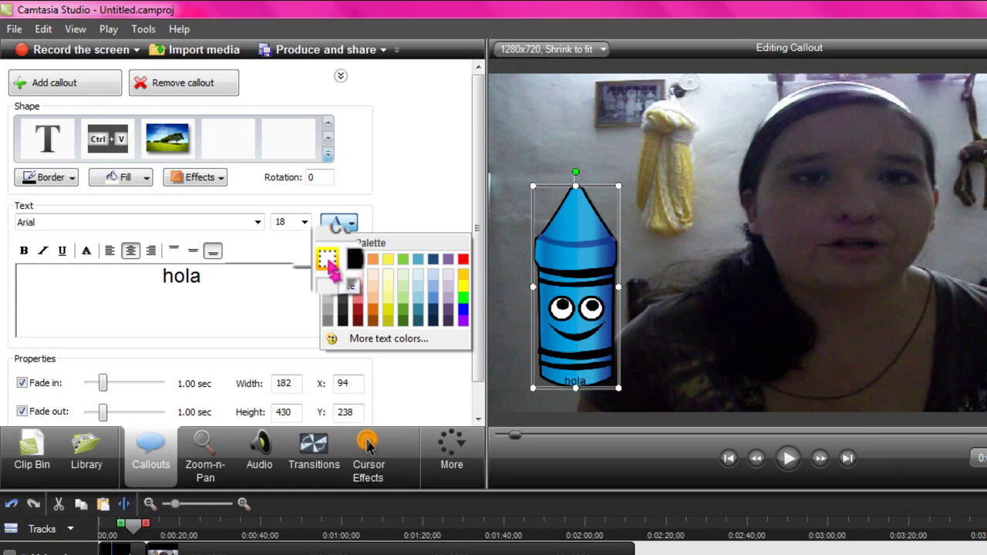
pyautogui.click(253, 323)
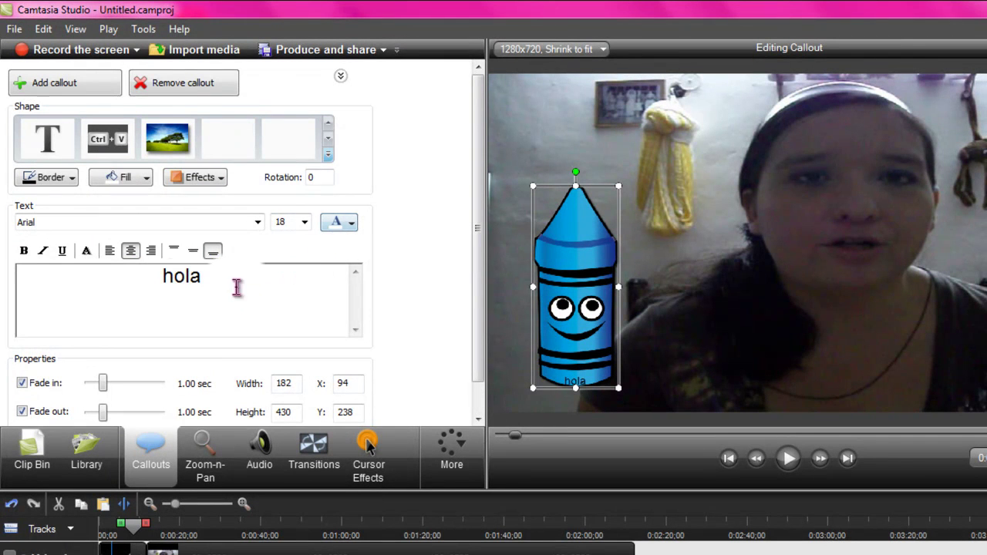
pyautogui.click(327, 261)
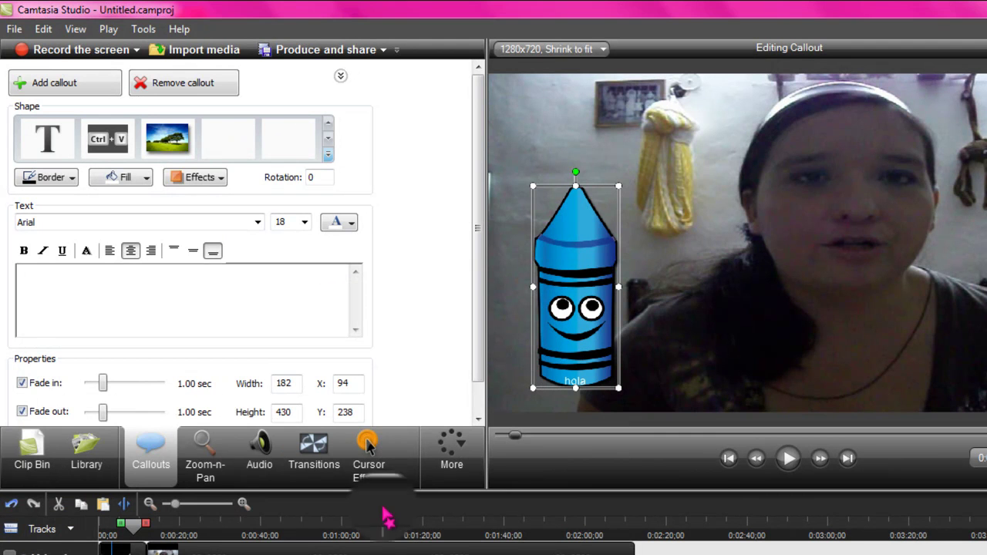
# - Apply a fade-out to the second 100_0500.avi clip's audio and stretch its start back to about 0:01:00
pyautogui.click(224, 461)
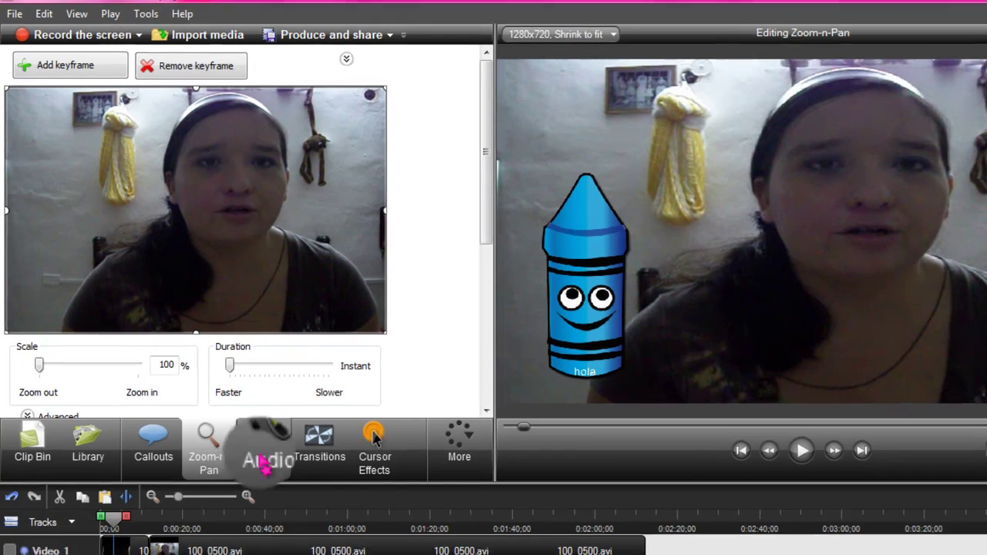
pyautogui.click(260, 453)
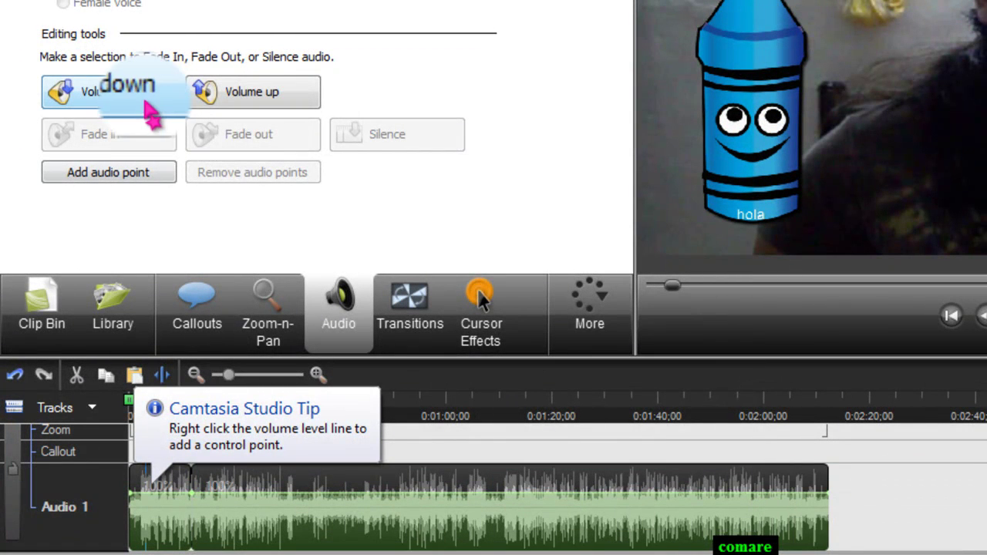
pyautogui.click(609, 507)
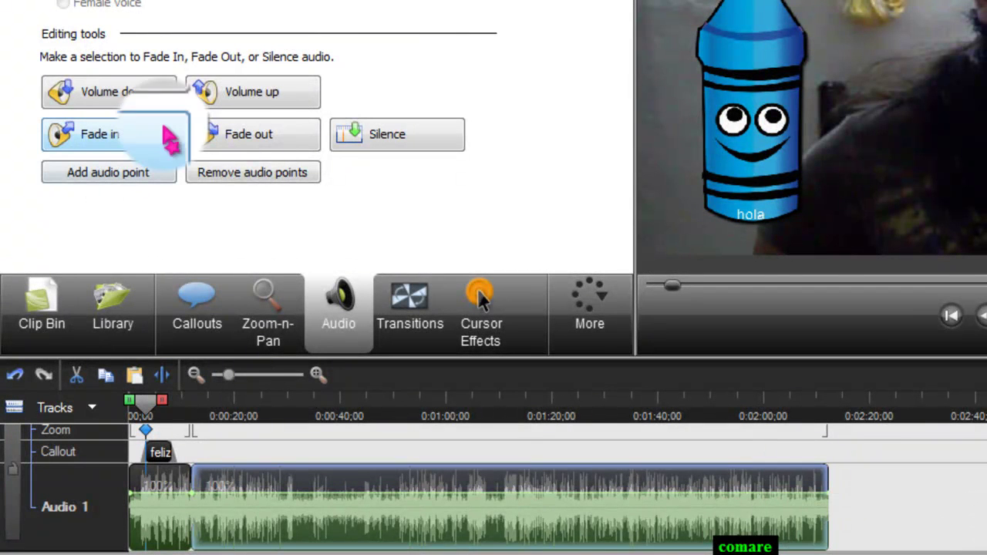
pyautogui.click(261, 144)
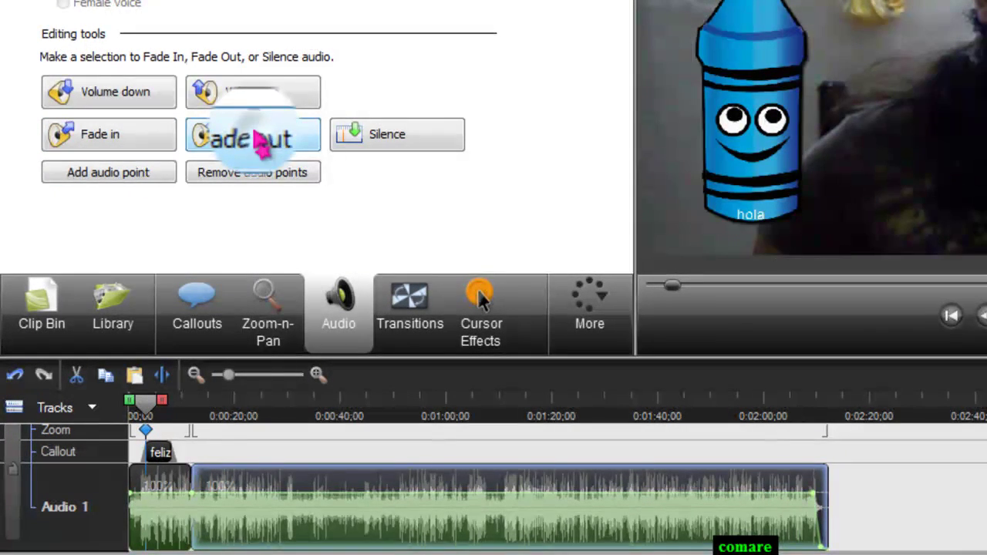
pyautogui.click(813, 491)
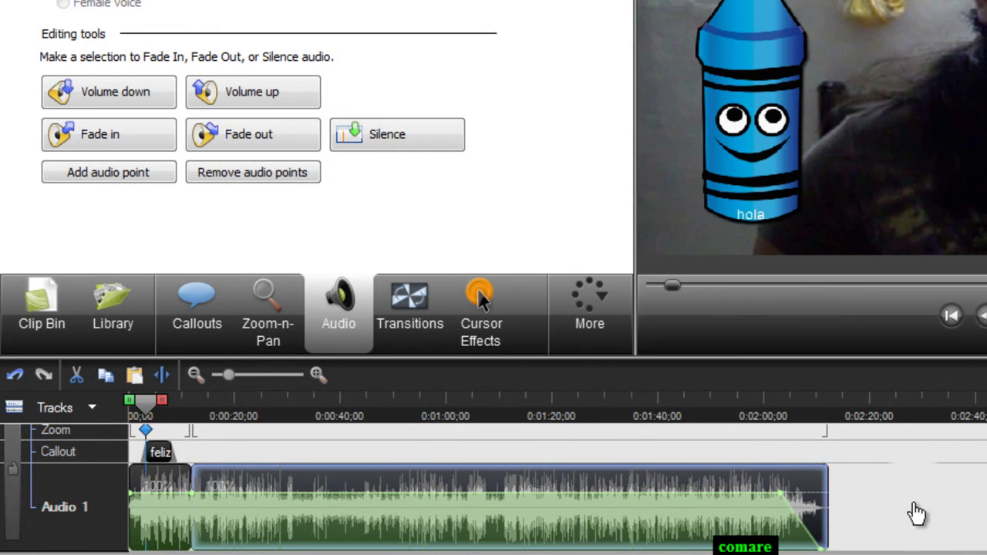
pyautogui.click(782, 489)
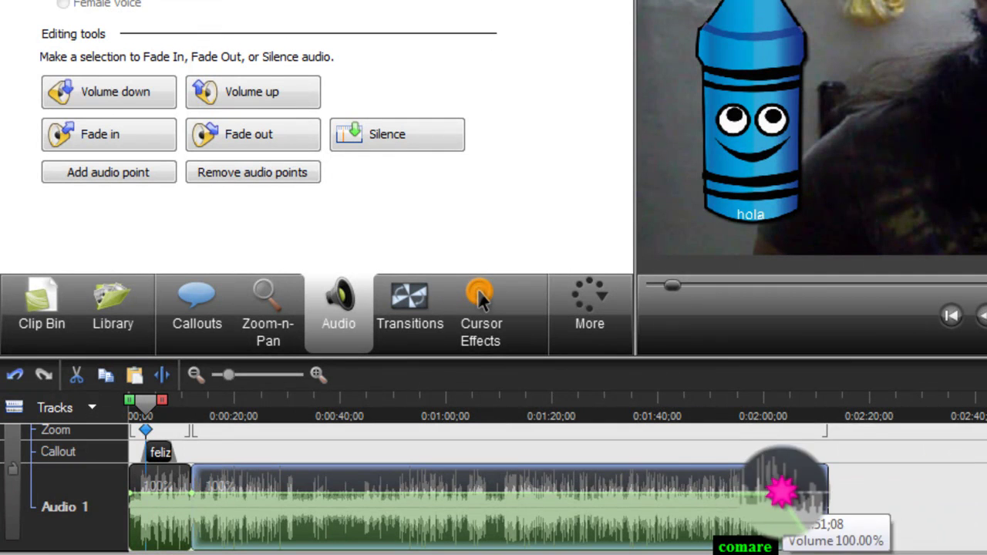
pyautogui.moveTo(725, 486); pyautogui.dragTo(448, 494)
pyautogui.click(411, 420)
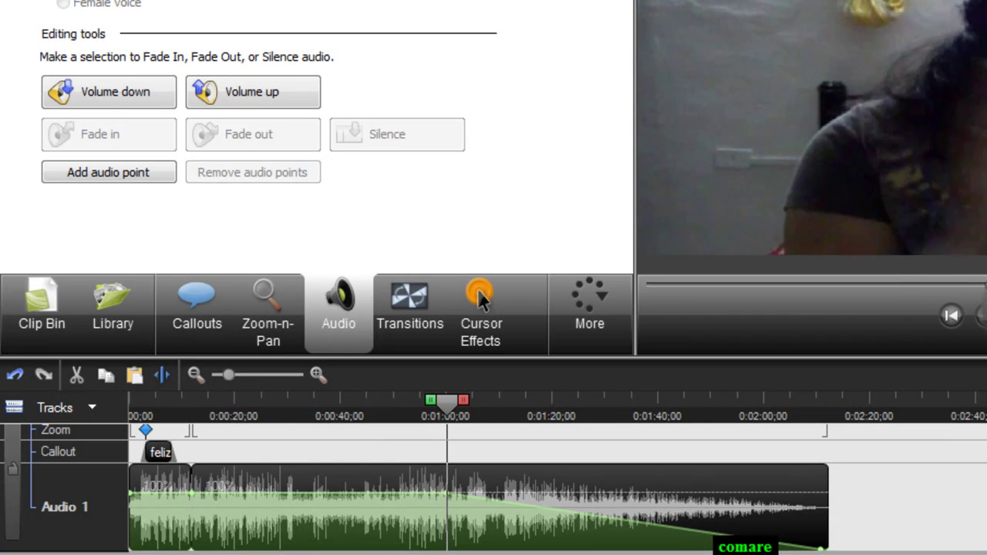
pyautogui.moveTo(451, 401); pyautogui.dragTo(638, 427)
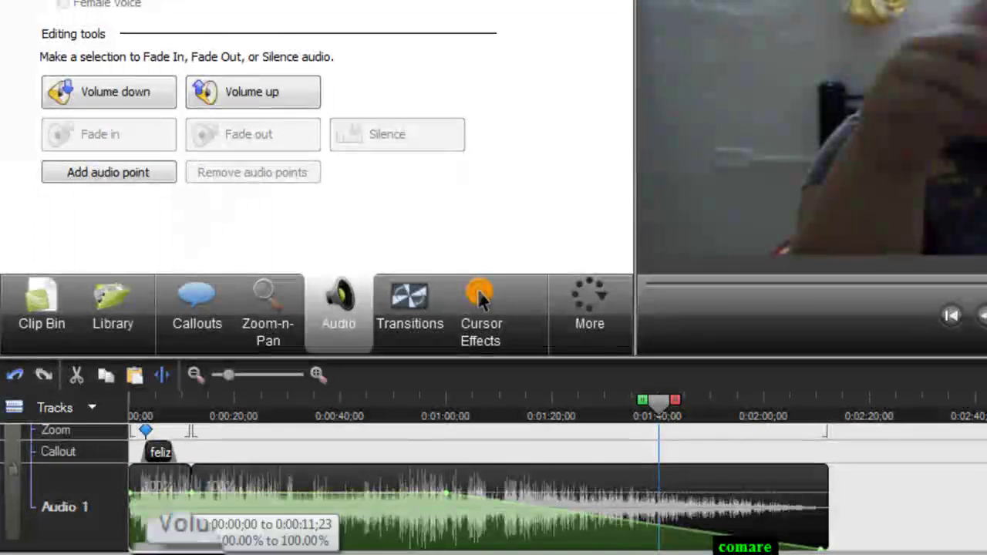
# - Apply a fade-in to the second clip's audio and lengthen its ramp to a later point in the clip
pyautogui.click(262, 513)
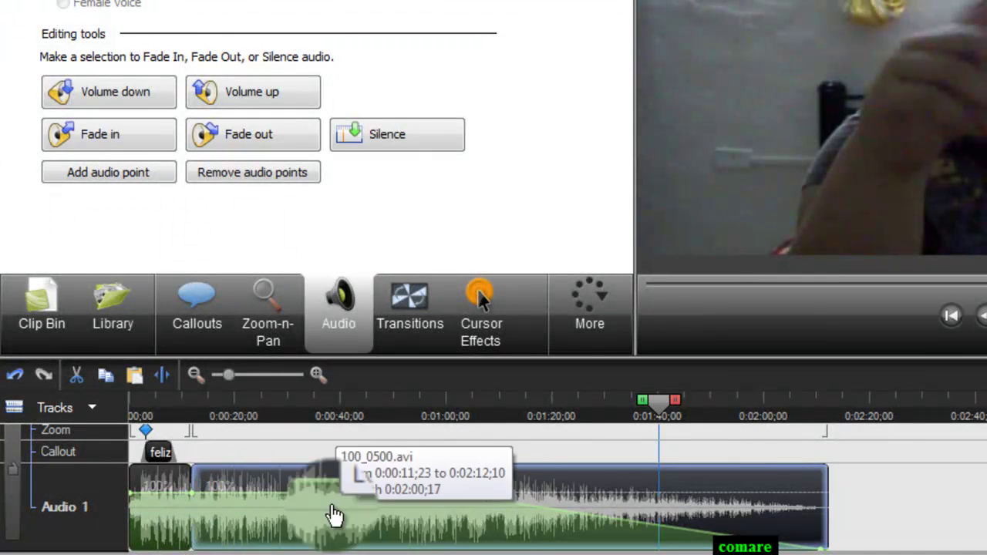
pyautogui.click(101, 145)
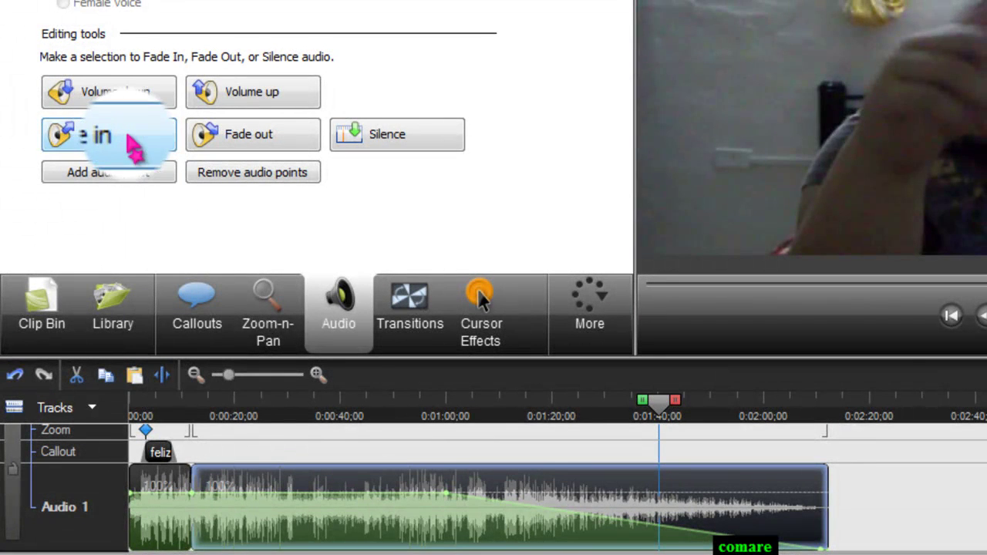
pyautogui.click(208, 494)
pyautogui.moveTo(208, 494); pyautogui.dragTo(322, 513)
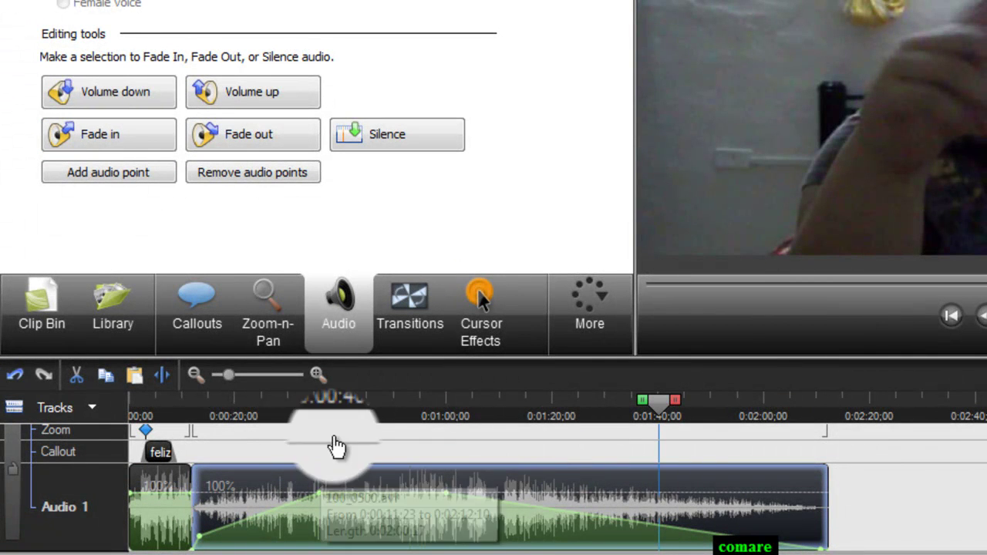
# - Undo the fade-in and fade-out edits on the second clip's audio
pyautogui.hotkey('ctrl', 'z')
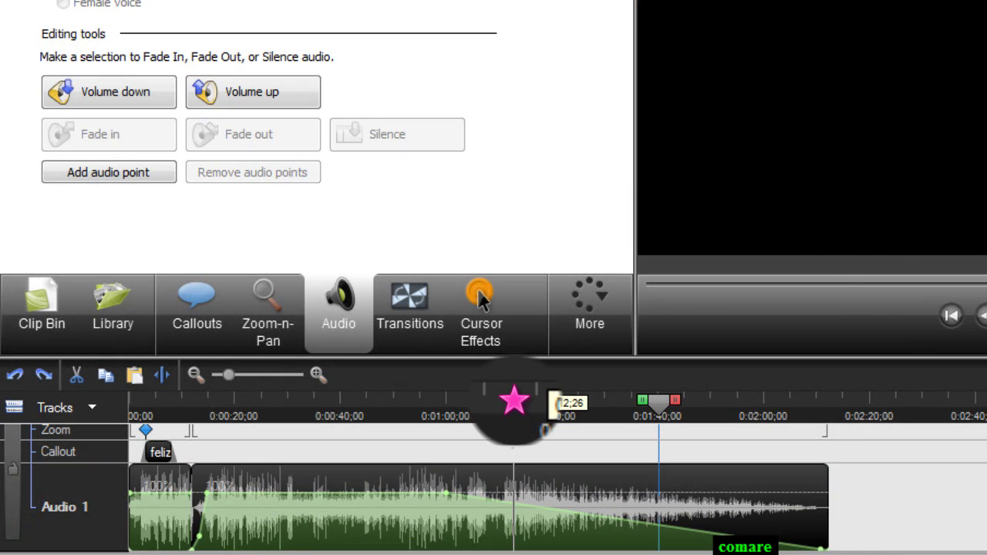
pyautogui.hotkey('ctrl', 'z')
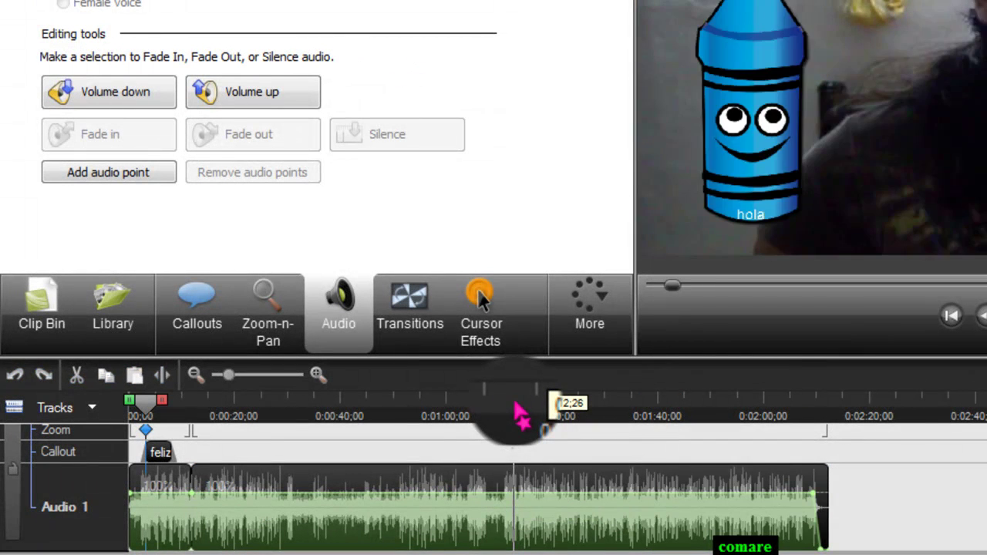
pyautogui.hotkey('ctrl', 'z')
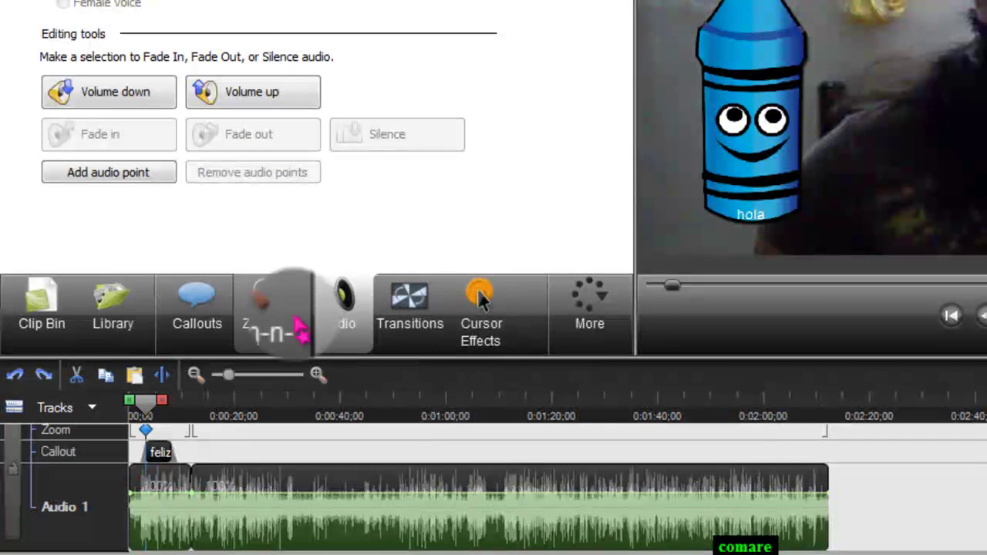
# - Import the DSC06674 photo and insert it between the two 100_0500.avi clips on the timeline
pyautogui.click(407, 308)
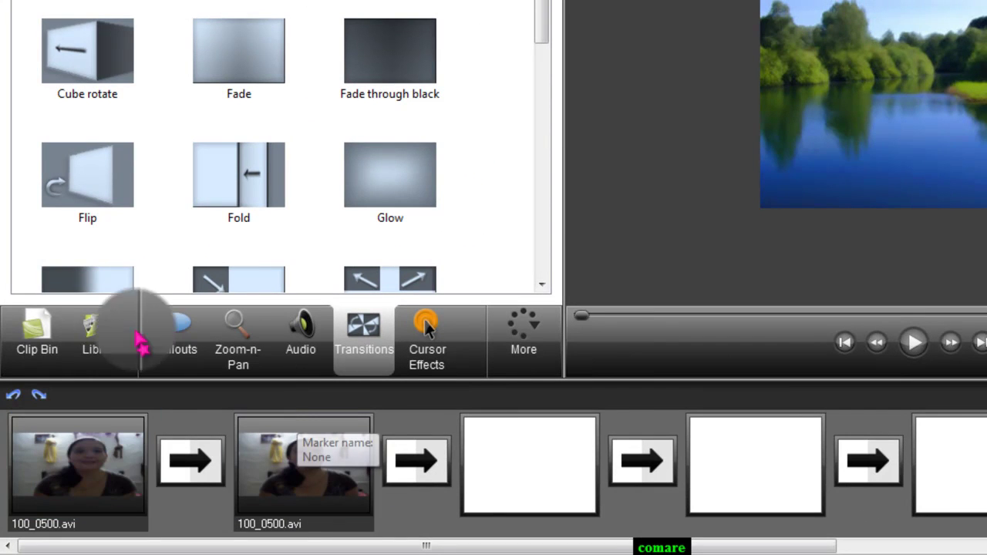
pyautogui.click(27, 327)
pyautogui.moveTo(54, 2); pyautogui.dragTo(135, 12)
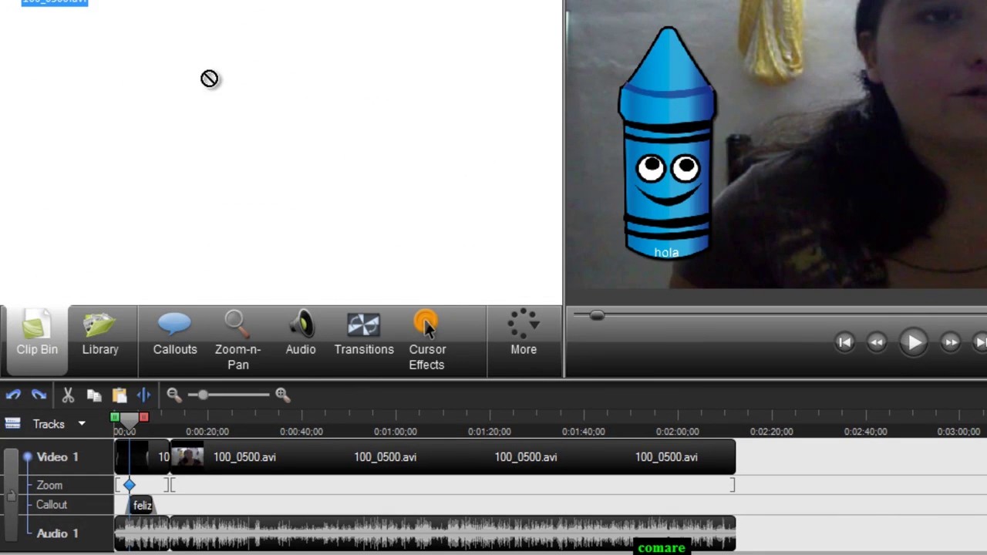
pyautogui.hotkey('ctrl', 'i')
pyautogui.click(694, 223)
pyautogui.click(806, 373)
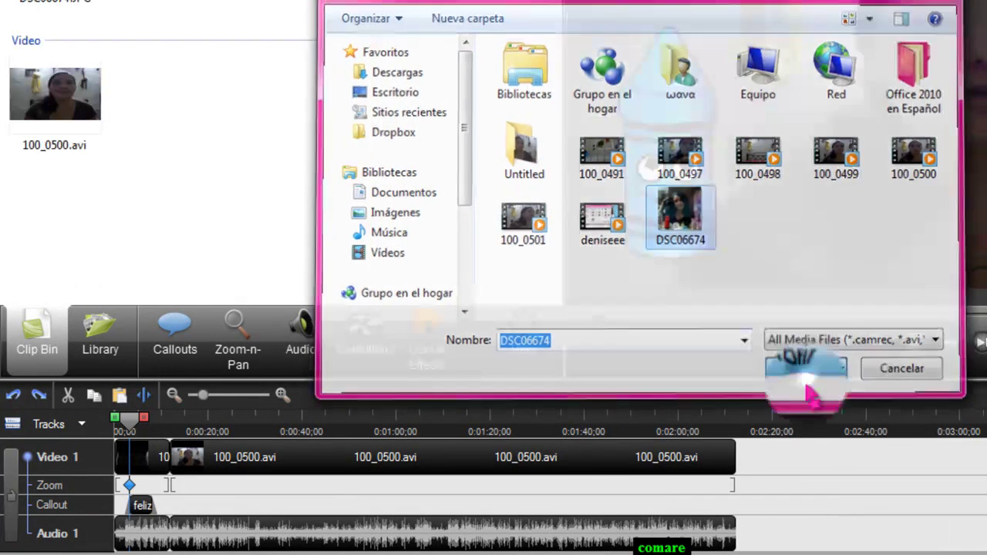
pyautogui.moveTo(414, 327)
pyautogui.mouseDown()
pyautogui.moveTo(218, 470)
pyautogui.moveTo(173, 482)
pyautogui.mouseUp()
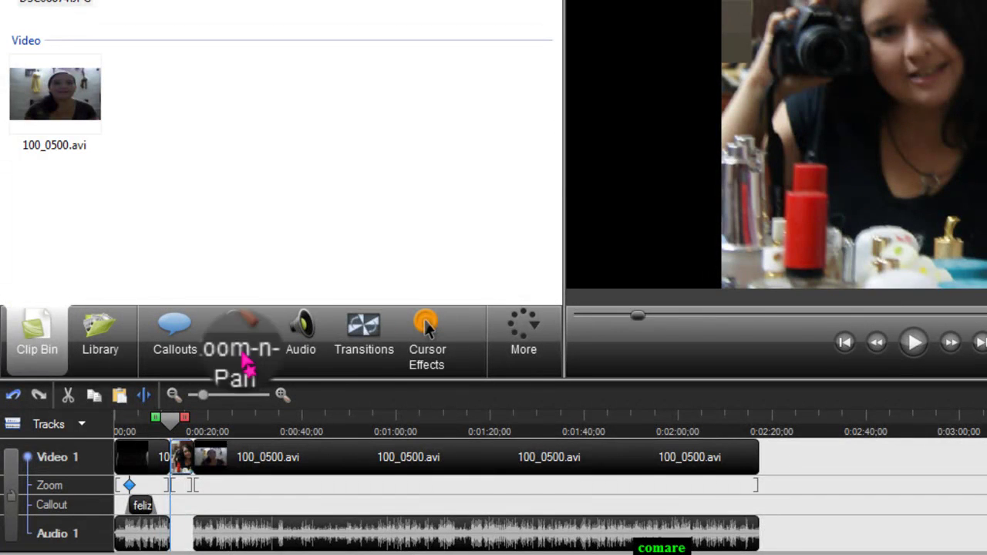
# - Preview the Fold and Fade transitions available for the joins between the clips
pyautogui.click(364, 330)
pyautogui.click(245, 180)
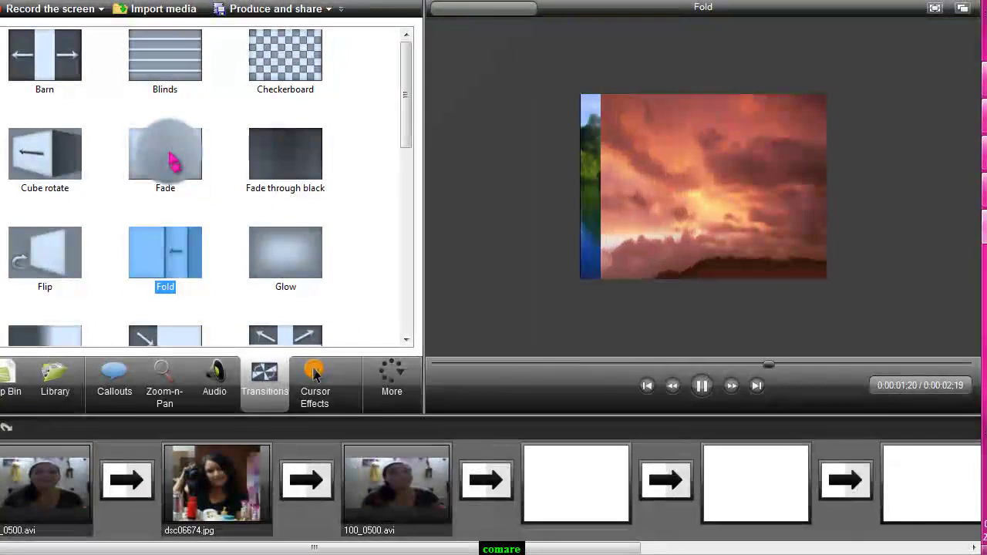
pyautogui.click(172, 159)
pyautogui.click(165, 262)
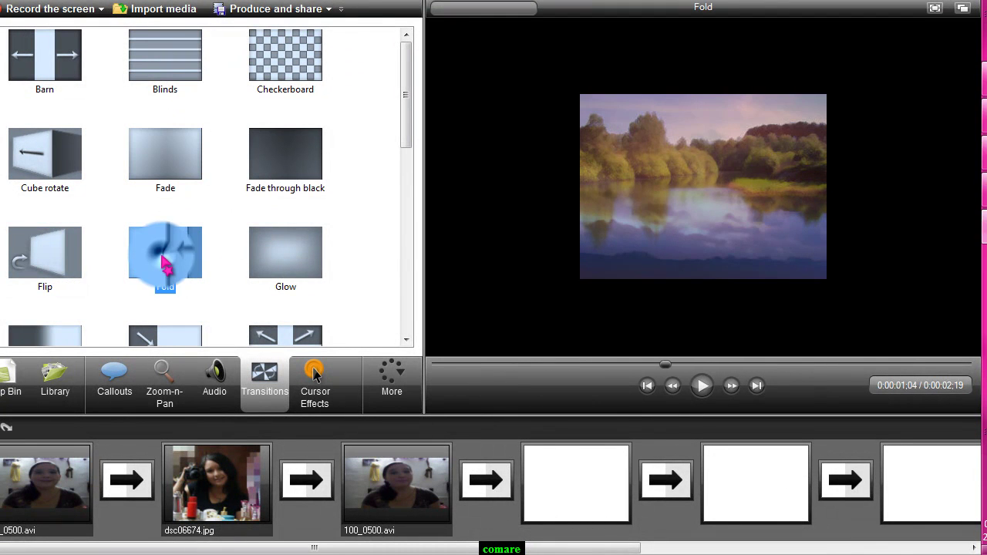
# - Apply the Fold transition to the joins before and after the dsc06674.jpg photo in the storyboard
pyautogui.click(175, 266)
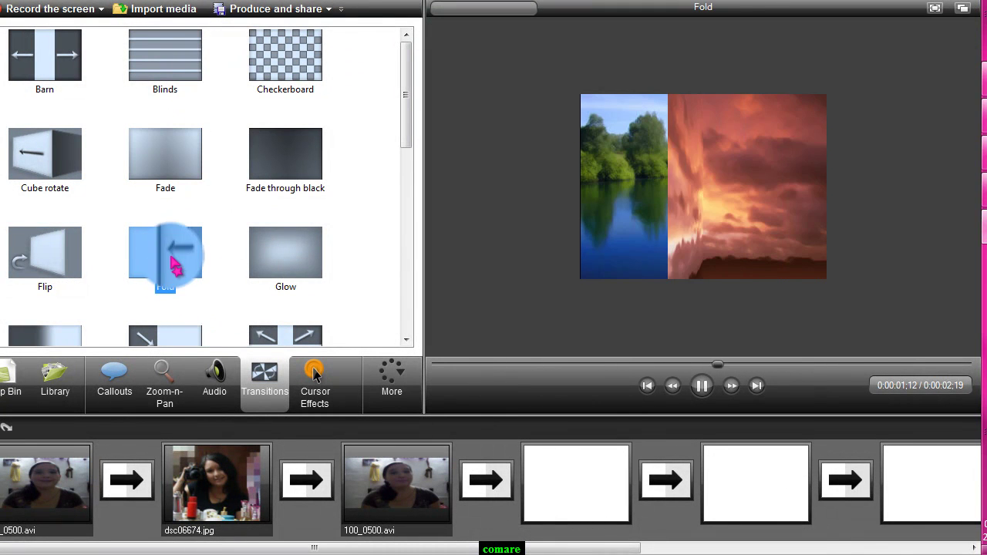
pyautogui.moveTo(165, 254); pyautogui.dragTo(147, 343)
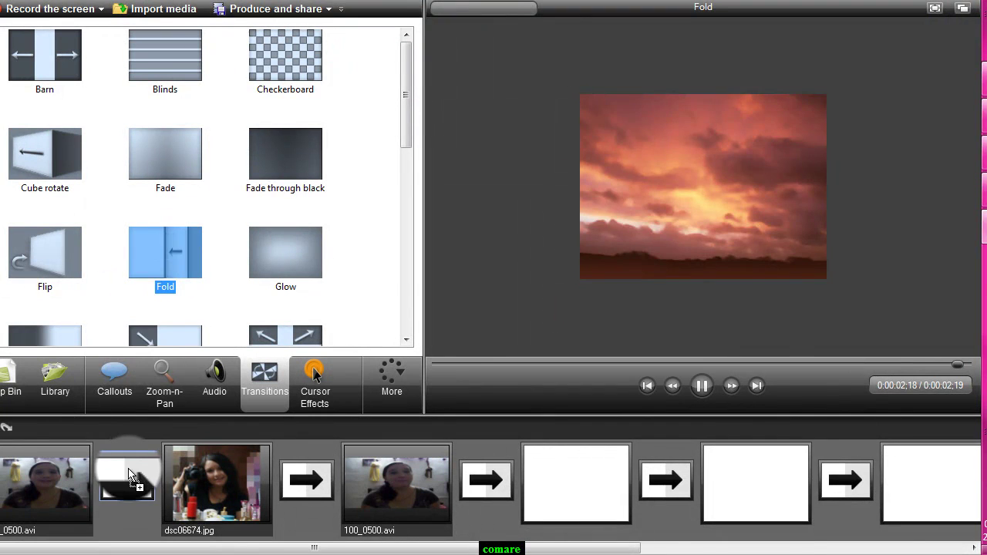
pyautogui.moveTo(129, 475); pyautogui.dragTo(128, 478)
pyautogui.moveTo(289, 483); pyautogui.dragTo(302, 482)
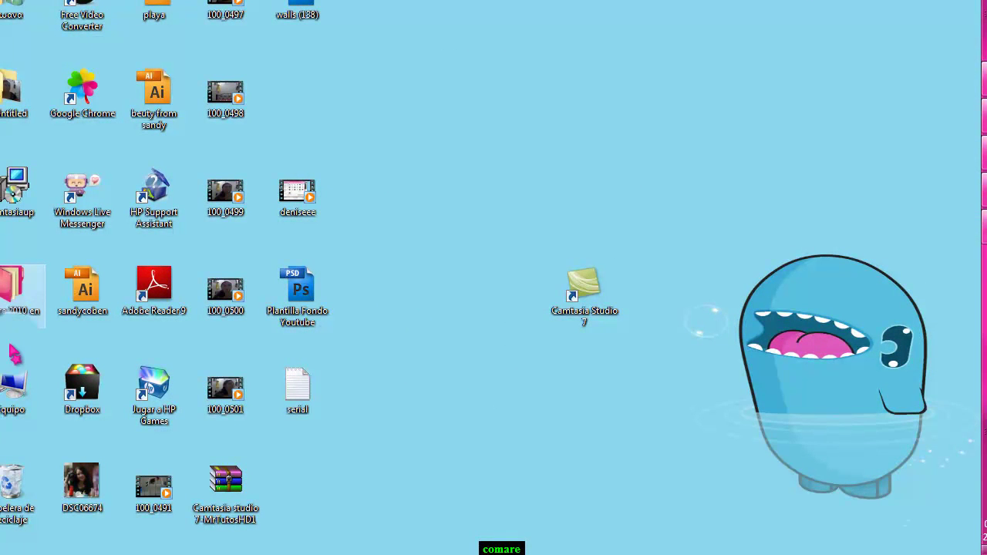
# - On the desktop, restore the hola MP4 video from the Recycle Bin and play it
pyautogui.doubleClick(17, 482)
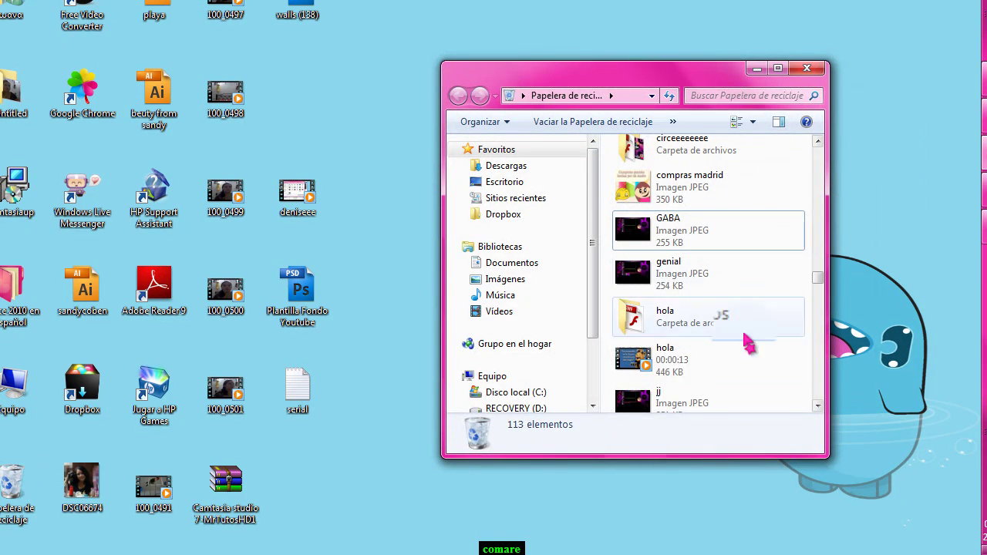
pyautogui.rightClick(662, 359)
pyautogui.click(684, 369)
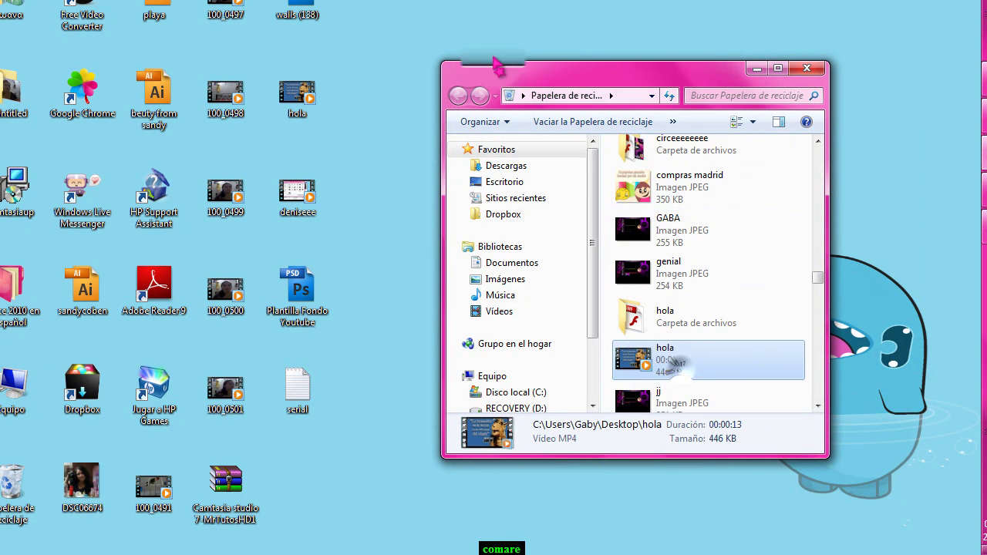
pyautogui.click(760, 71)
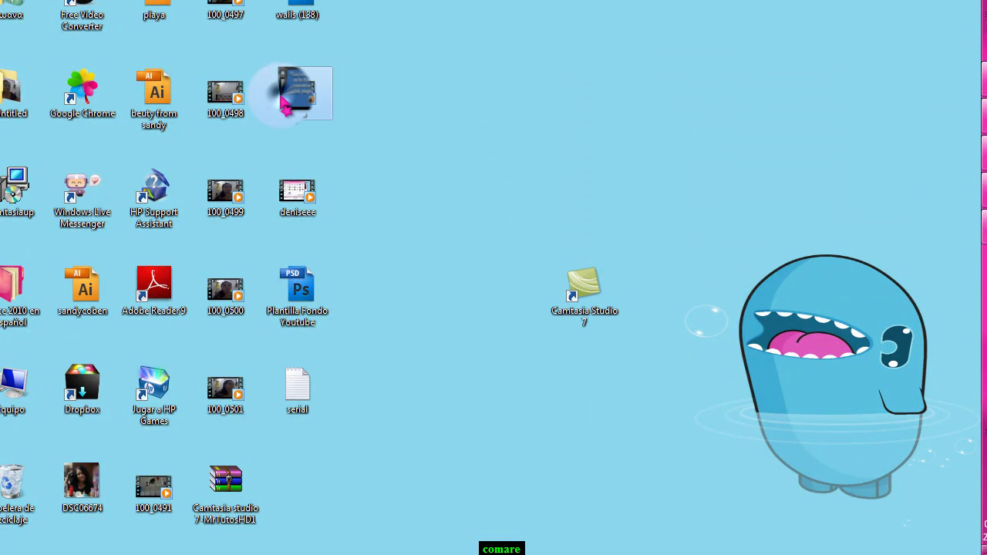
pyautogui.doubleClick(285, 104)
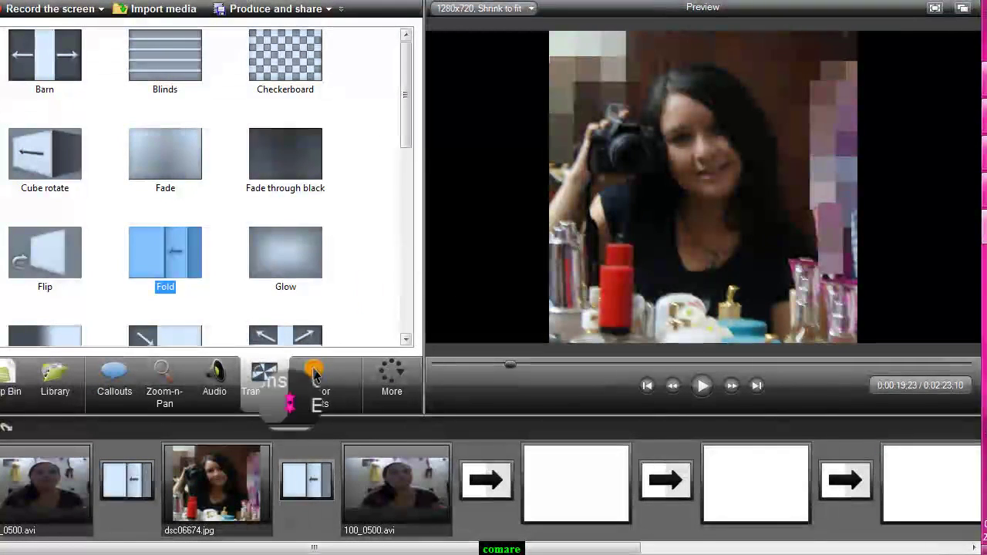
# - In the cursor effects, try the Spotlight highlight and set the highlight effect to Magnify
pyautogui.click(317, 405)
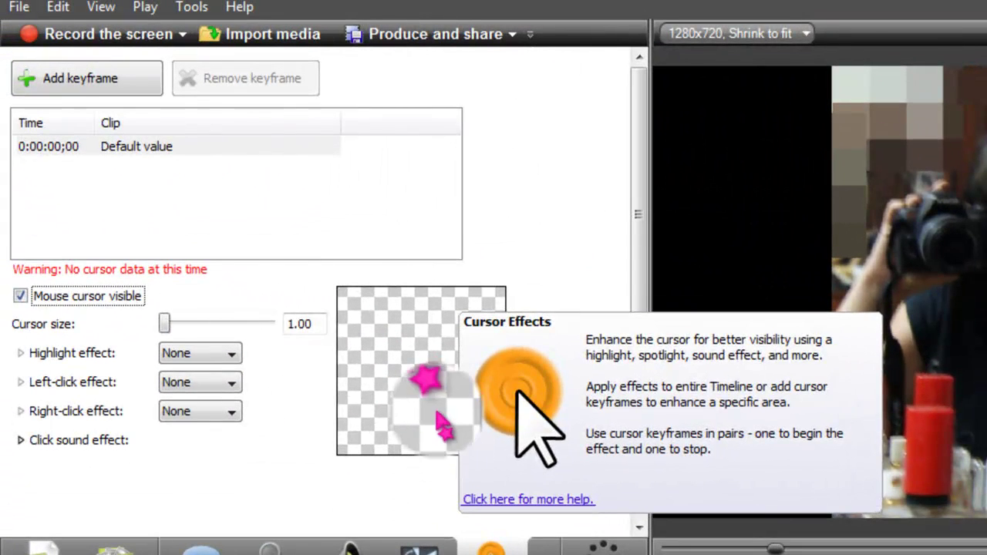
pyautogui.moveTo(181, 318); pyautogui.dragTo(275, 333)
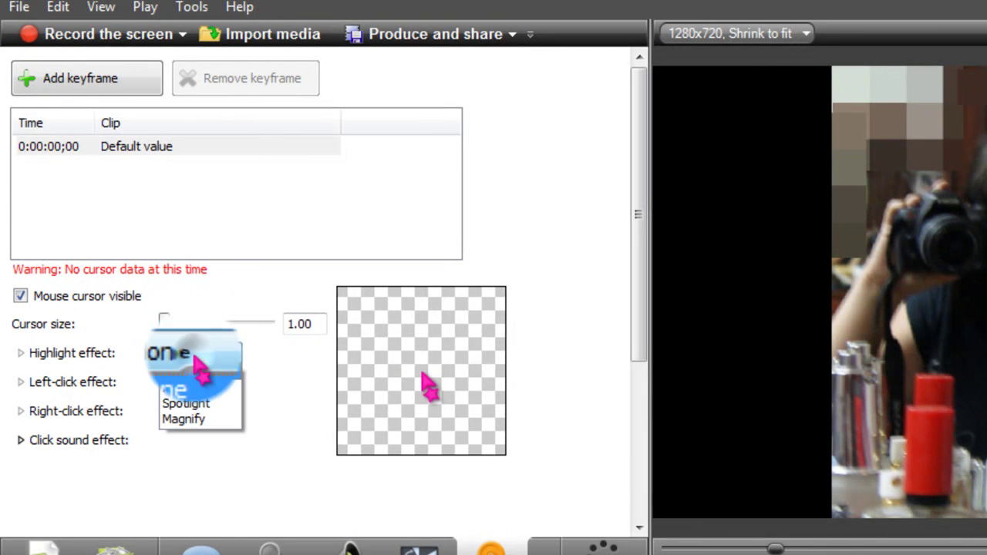
pyautogui.click(186, 406)
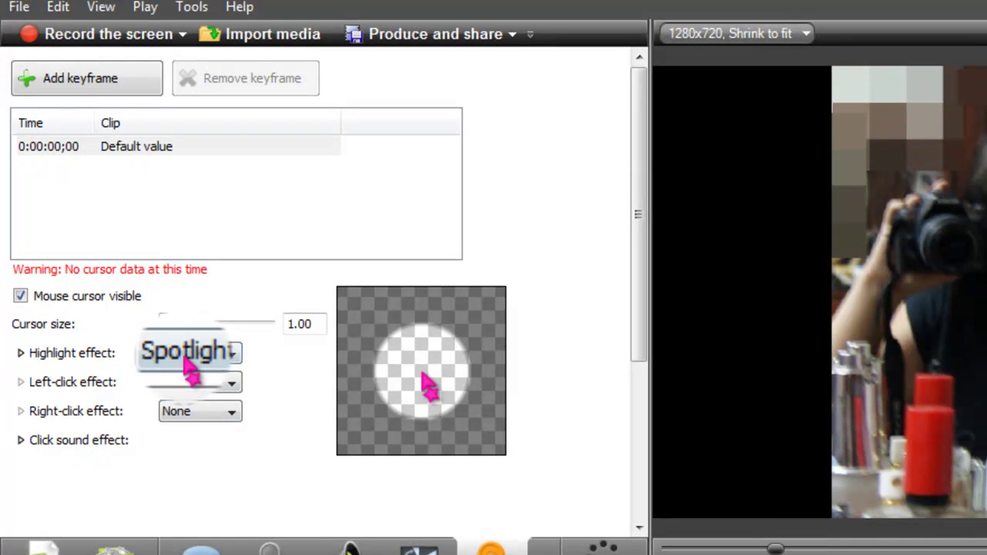
pyautogui.click(179, 423)
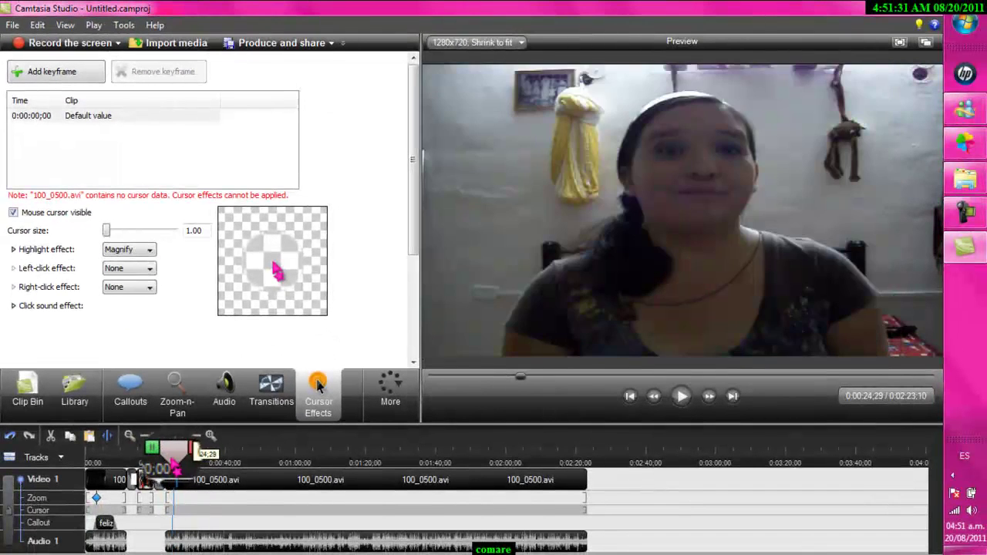
# - Select the range from about 0:00:40 to 0:00:48 in the second 100_0500.avi clip and fade out its audio
pyautogui.moveTo(123, 465); pyautogui.dragTo(227, 477)
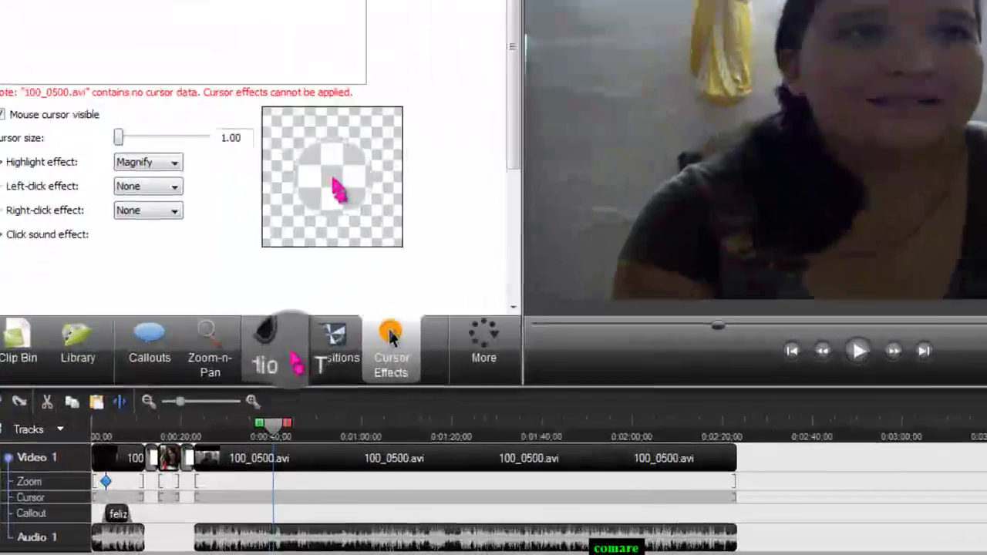
pyautogui.click(223, 390)
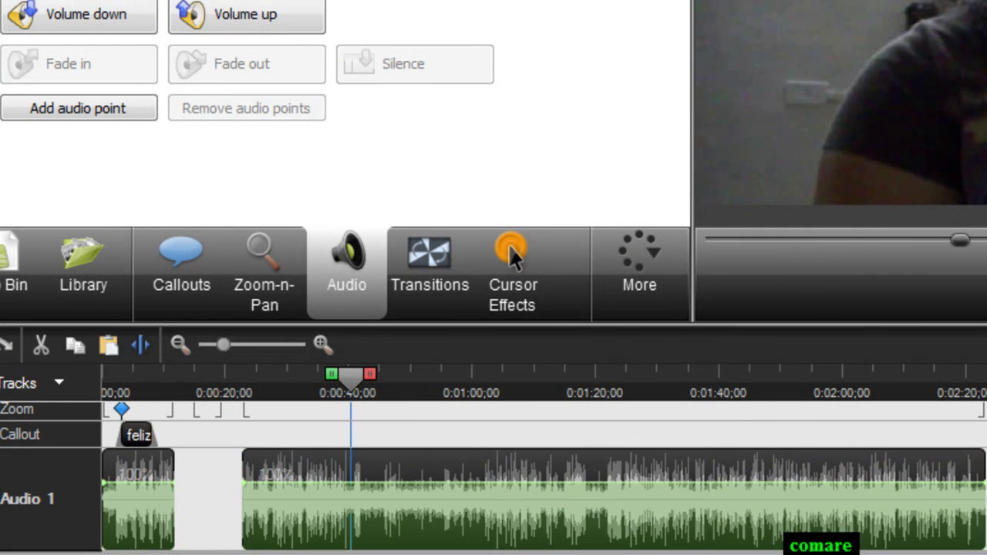
pyautogui.scroll(2, 320, 444)
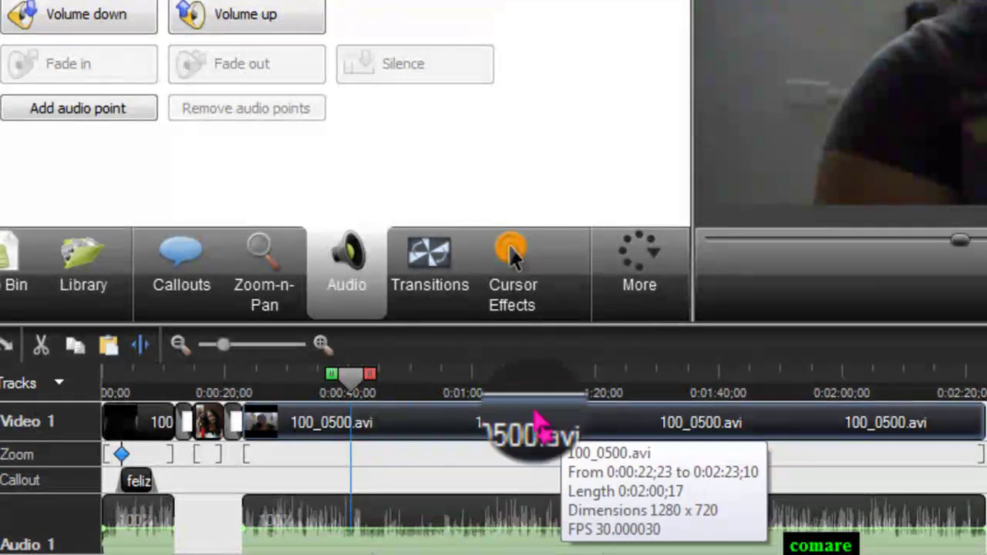
pyautogui.click(374, 391)
pyautogui.moveTo(374, 386)
pyautogui.mouseDown()
pyautogui.moveTo(410, 371)
pyautogui.moveTo(331, 397)
pyautogui.moveTo(417, 378)
pyautogui.moveTo(395, 374)
pyautogui.mouseUp()
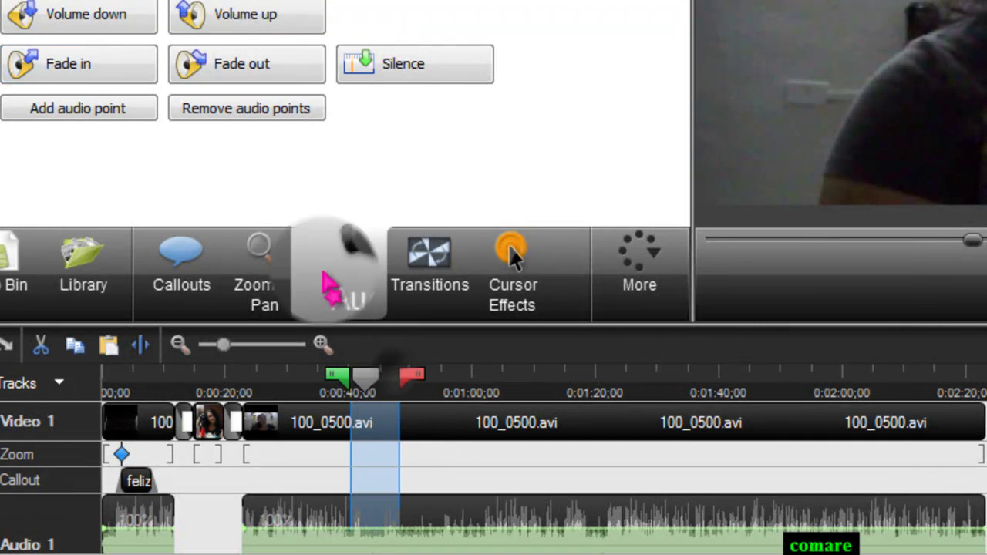
pyautogui.click(245, 77)
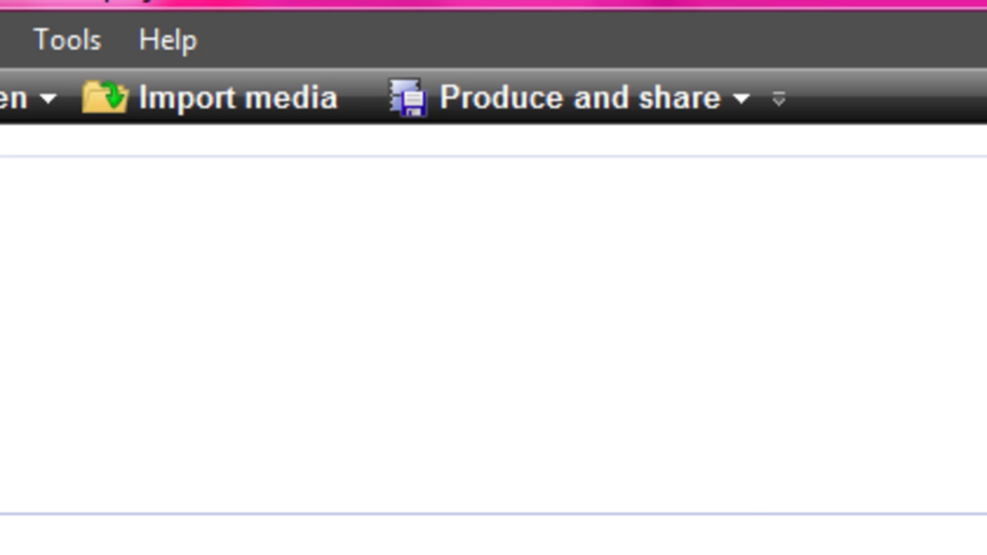
# - Start producing the video with custom production settings, MP4/FLV/SWF Flash output and the ExpressShow template, up to the Video Options page
pyautogui.click(742, 102)
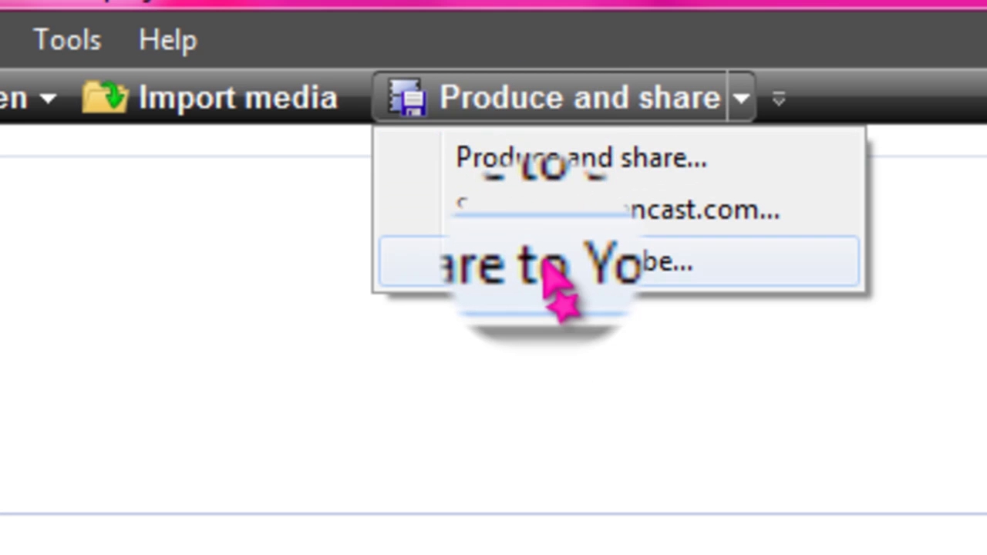
pyautogui.click(553, 178)
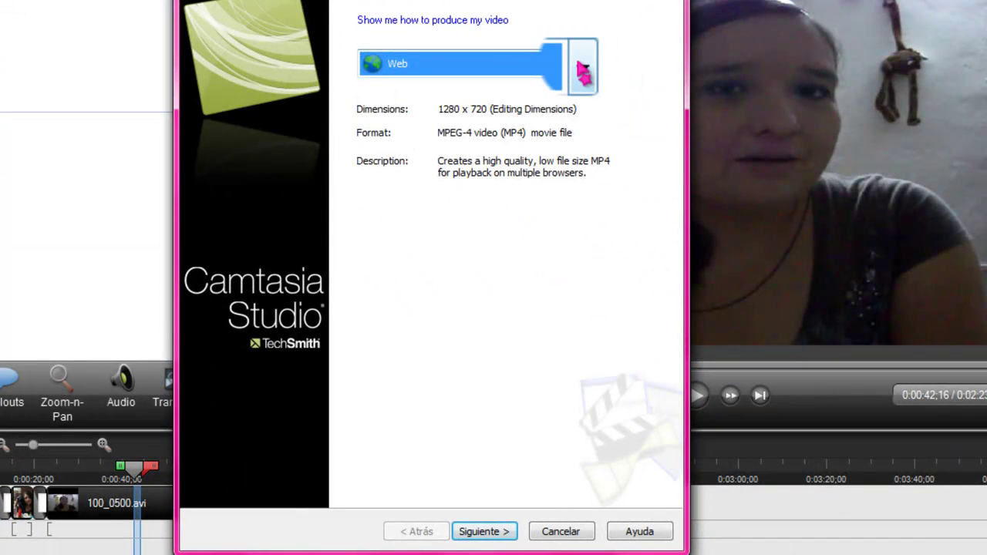
pyautogui.click(639, 73)
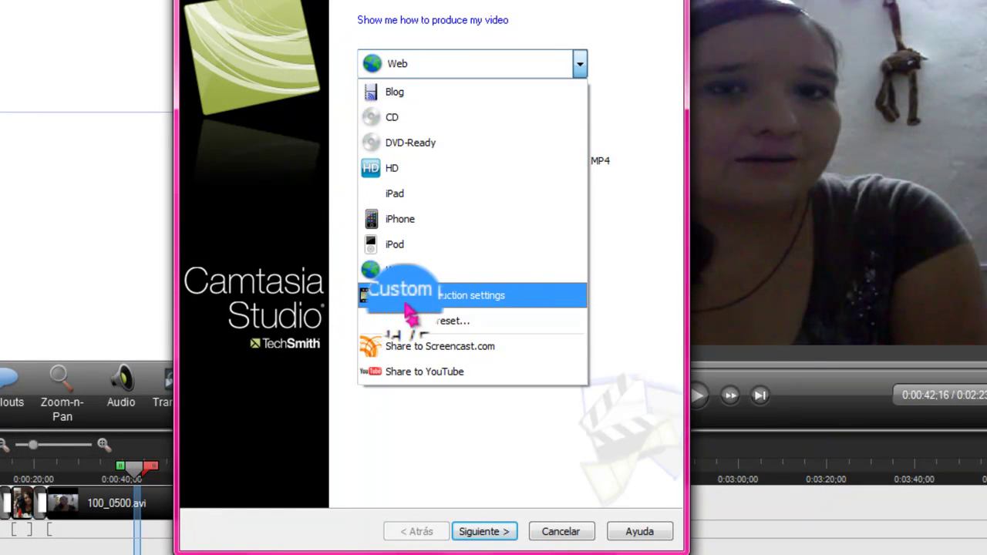
pyautogui.click(503, 305)
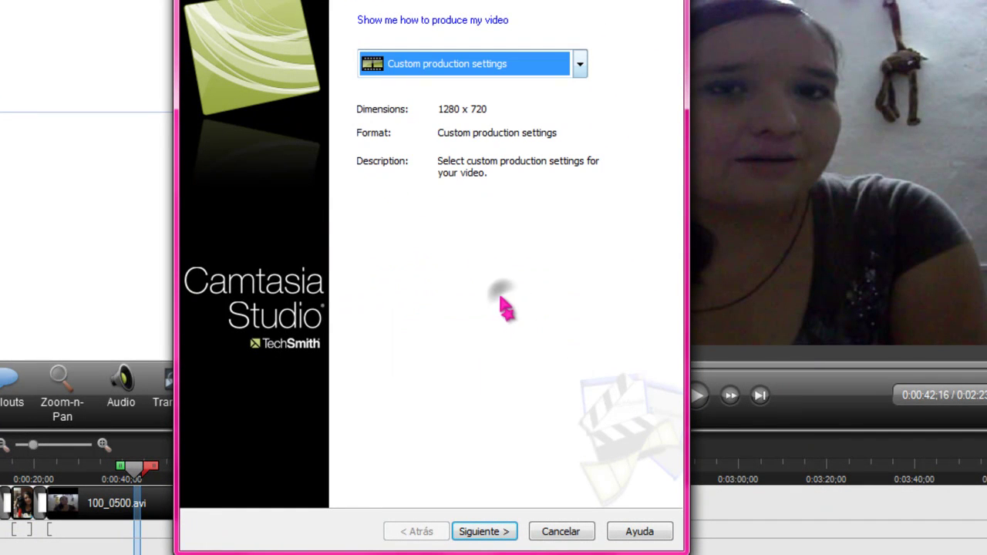
pyautogui.click(505, 532)
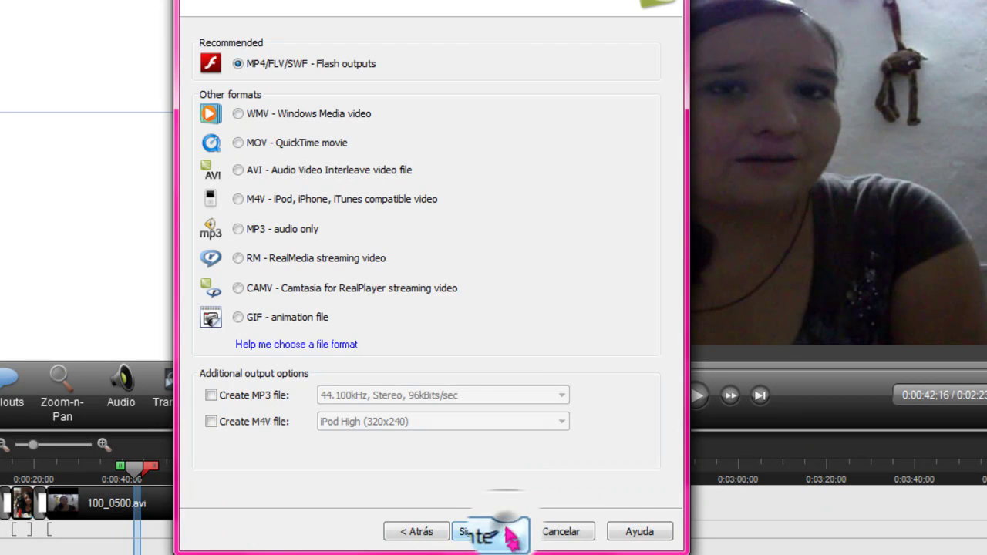
pyautogui.click(494, 532)
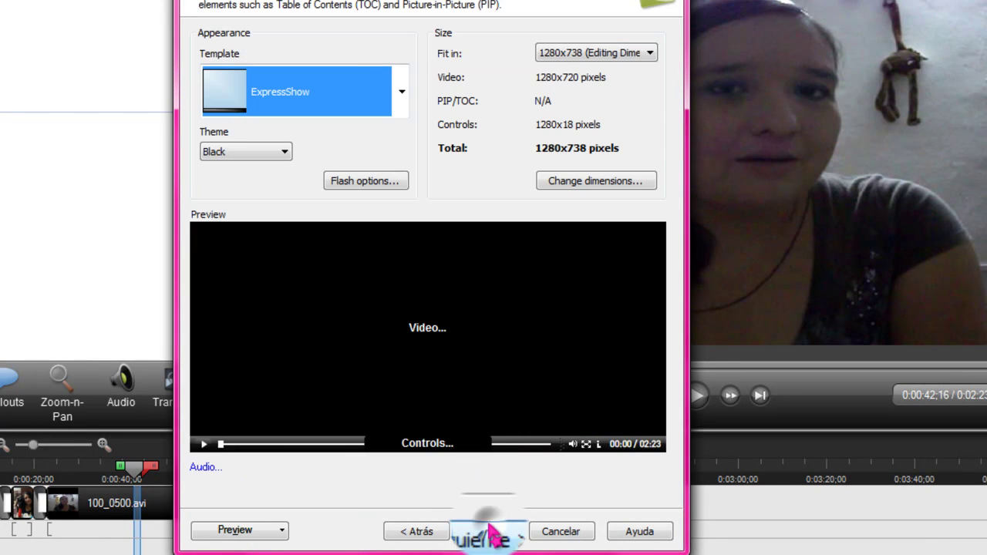
pyautogui.click(488, 540)
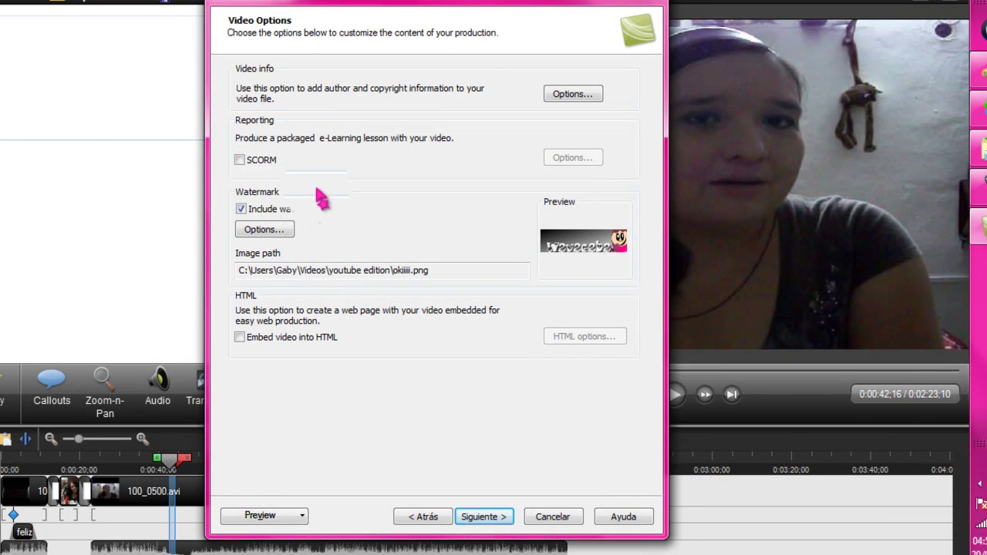
# - Toggle the watermark off and on, open its options and browse for another image without choosing one
pyautogui.click(240, 209)
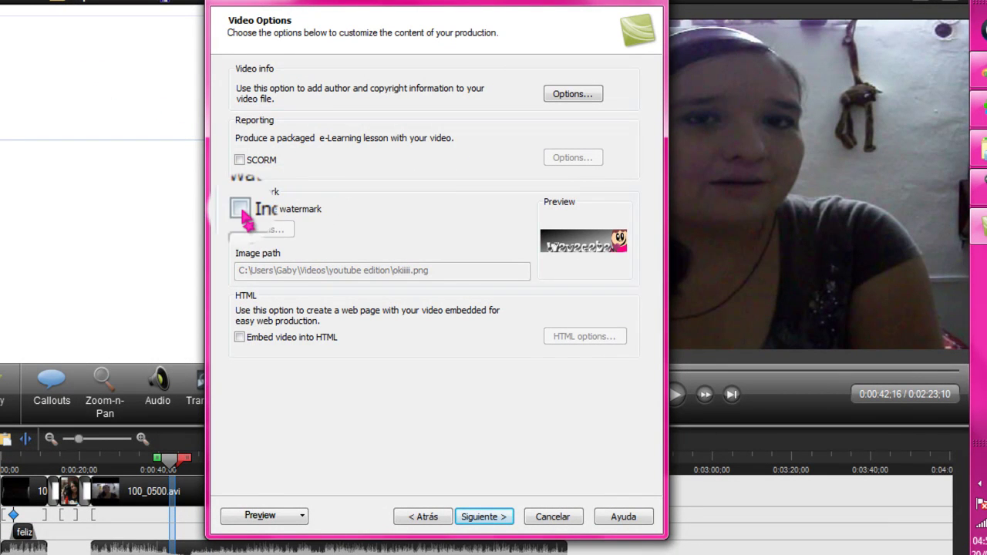
pyautogui.click(241, 209)
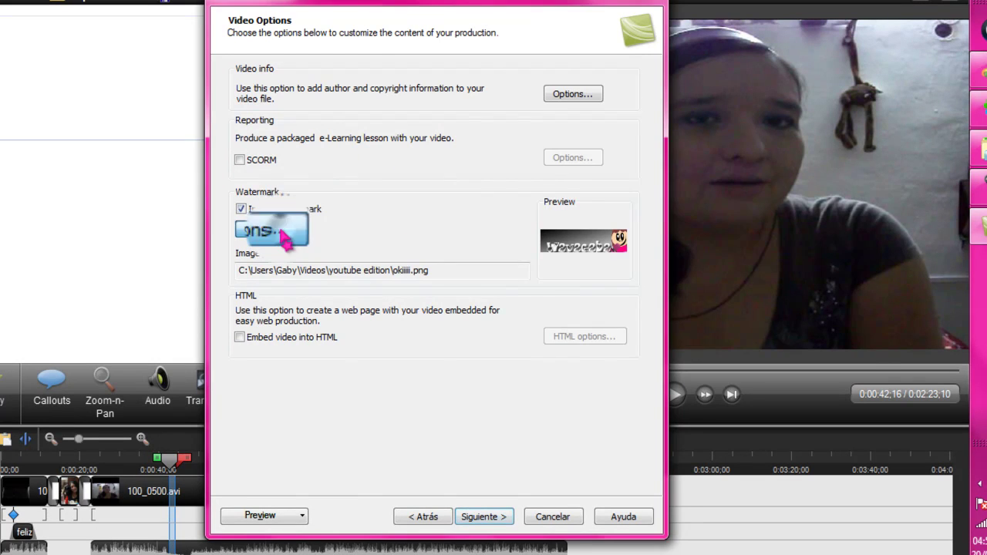
pyautogui.click(255, 229)
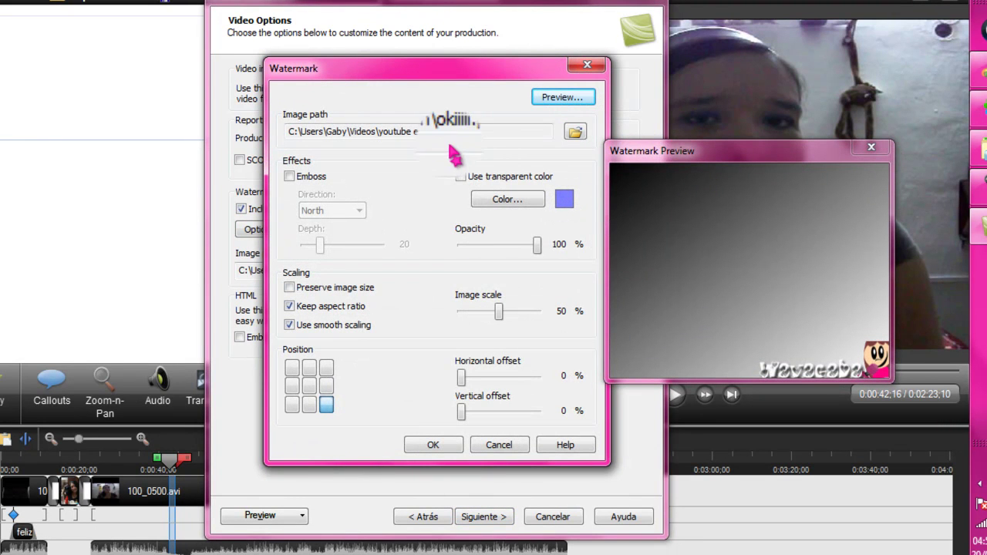
pyautogui.click(575, 136)
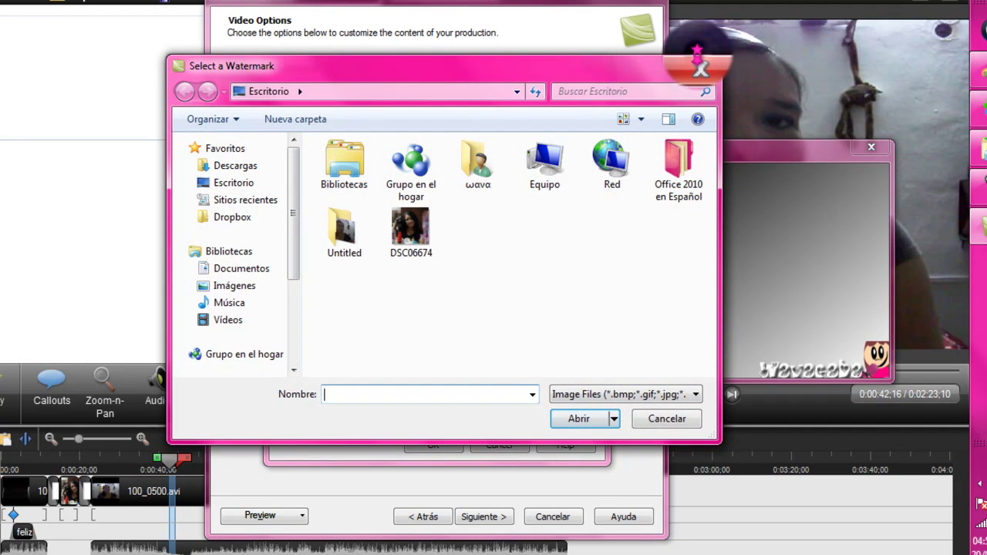
pyautogui.click(700, 63)
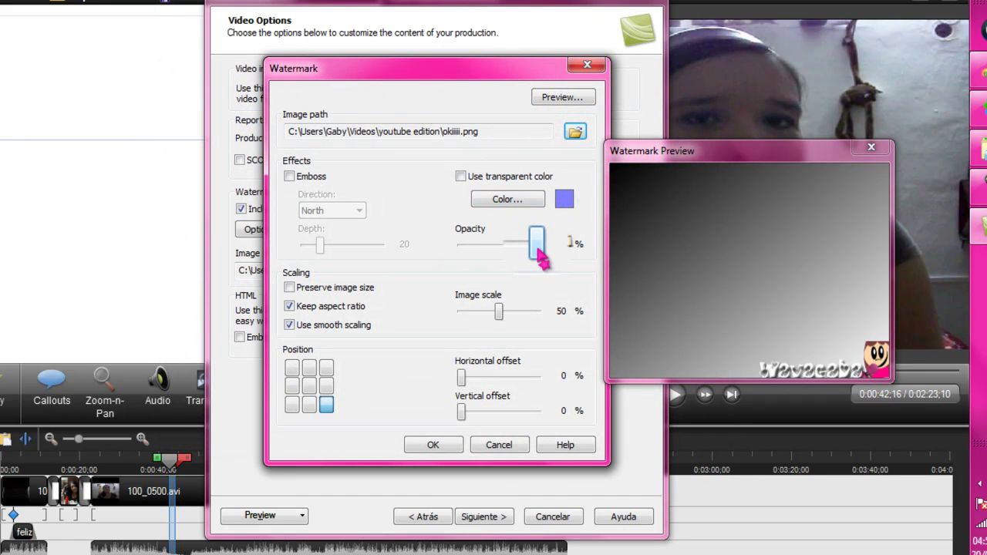
# - Set the watermark's image scale to 100 % and try 0 % opacity before restoring it to 100 %
pyautogui.moveTo(499, 313); pyautogui.dragTo(543, 319)
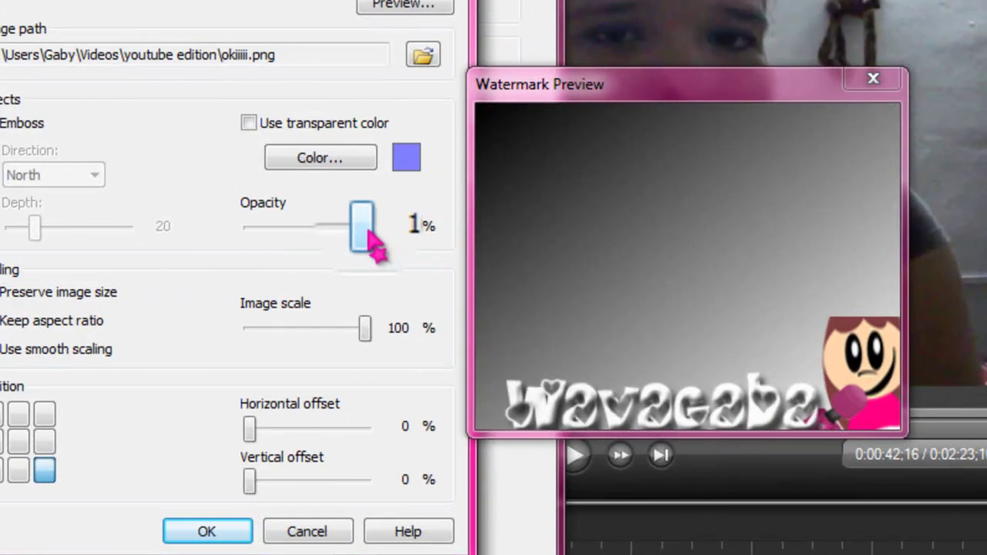
pyautogui.moveTo(365, 229); pyautogui.dragTo(228, 239)
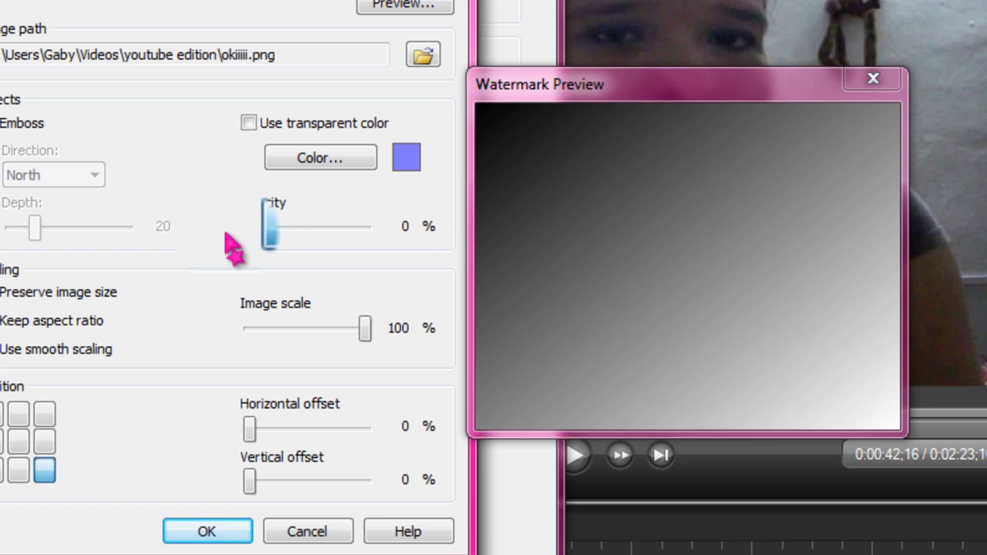
pyautogui.moveTo(253, 237); pyautogui.dragTo(378, 251)
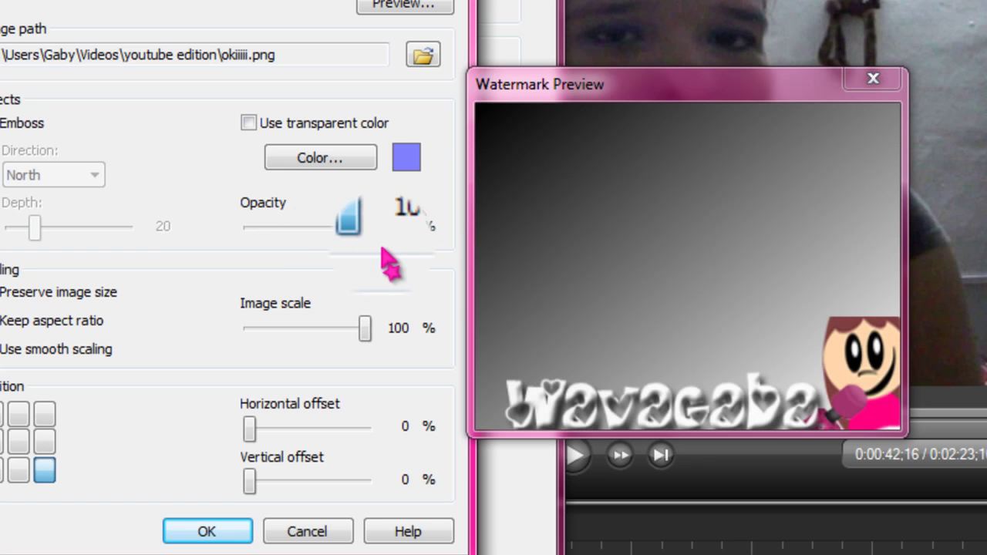
# - Try a 10 % horizontal offset for the watermark, reset it to 0 %, and set the image scale to 55 %
pyautogui.moveTo(248, 429); pyautogui.dragTo(273, 430)
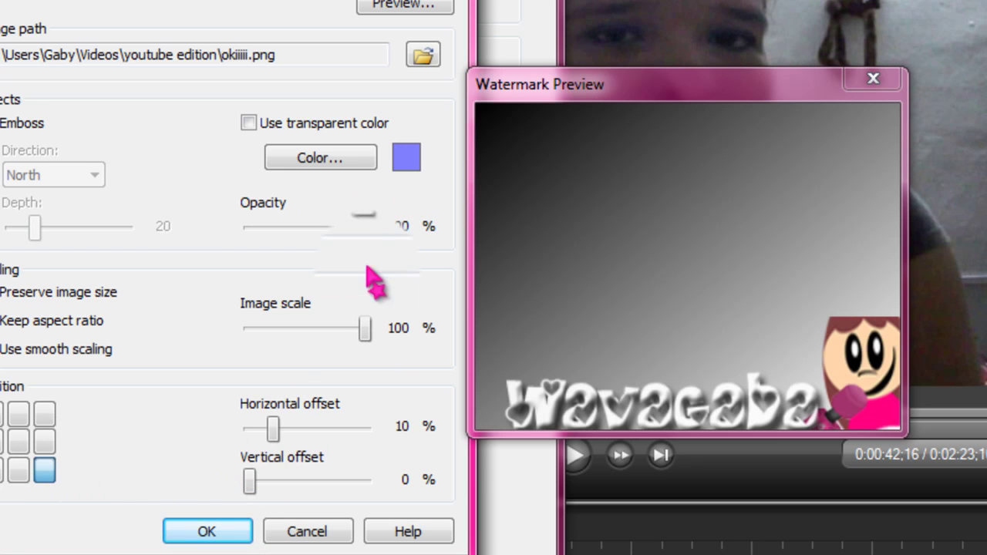
pyautogui.moveTo(366, 340); pyautogui.dragTo(313, 332)
pyautogui.moveTo(273, 429); pyautogui.dragTo(250, 429)
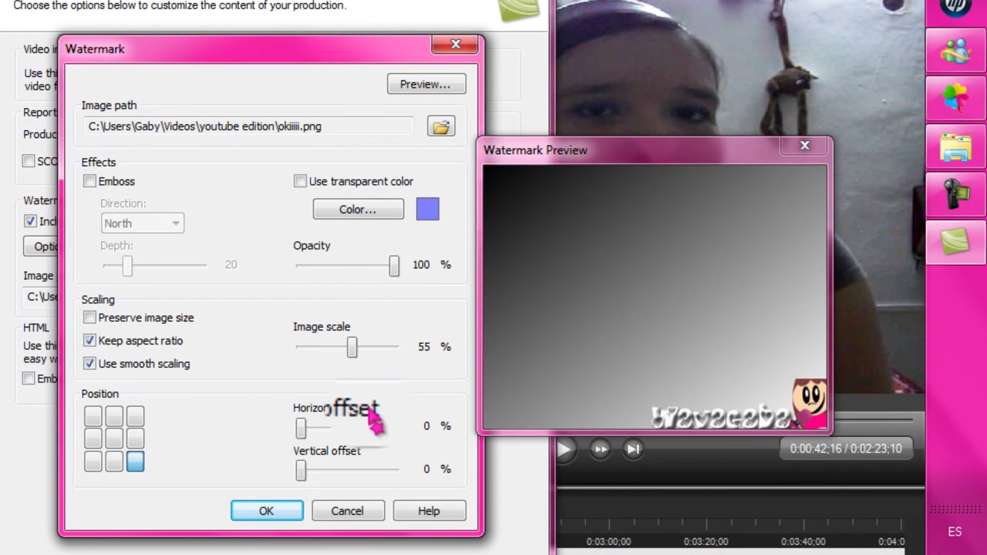
pyautogui.moveTo(301, 467); pyautogui.dragTo(261, 486)
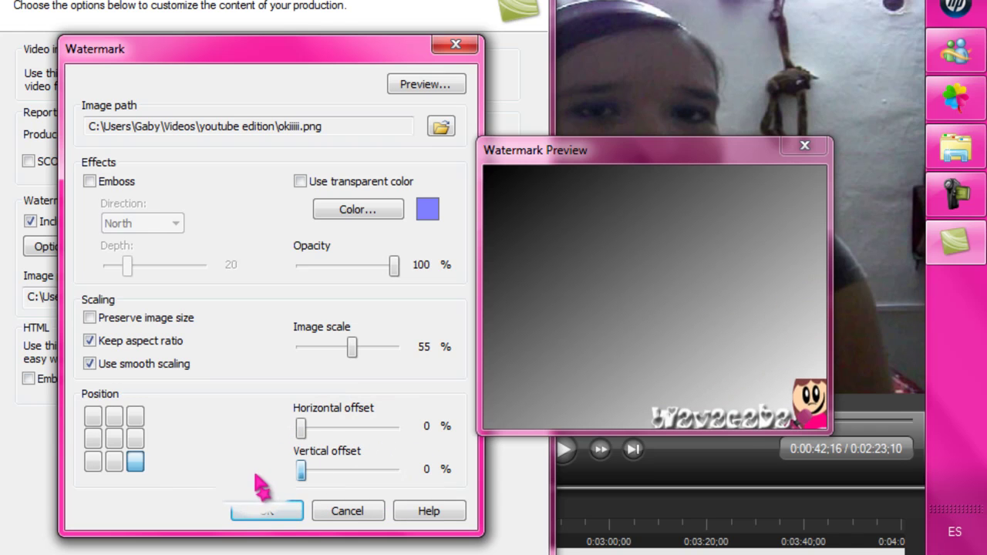
# - Try several watermark positions, ending at middle left, and close the watermark settings without saving them
pyautogui.click(135, 438)
pyautogui.click(135, 416)
pyautogui.click(114, 417)
pyautogui.click(114, 438)
pyautogui.click(92, 439)
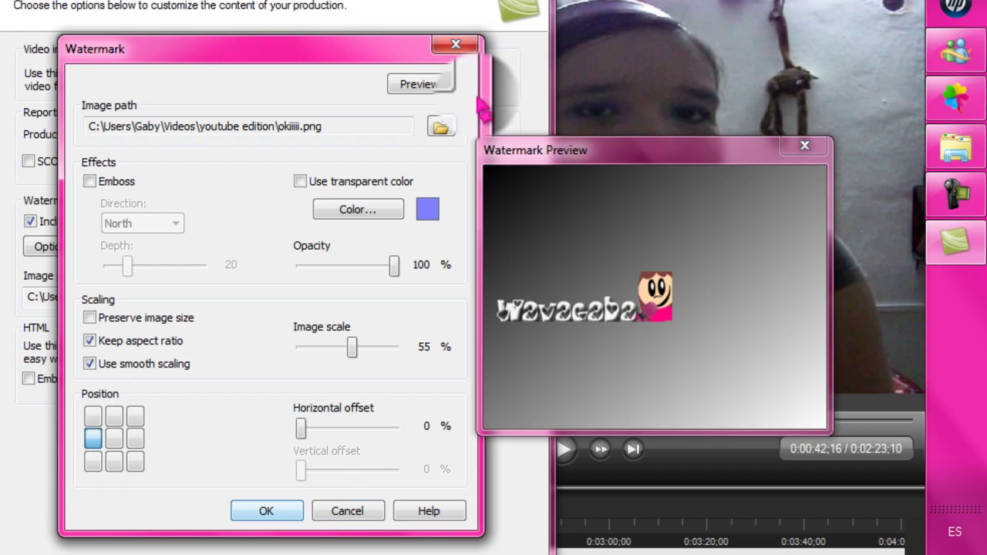
pyautogui.click(456, 44)
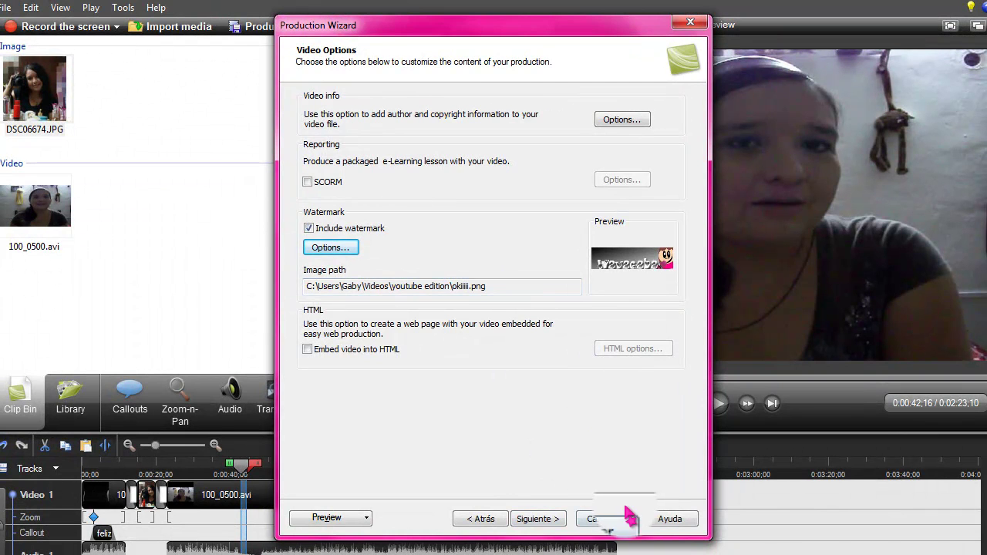
# - Advance to the output file page and close the Production Wizard without producing the video
pyautogui.click(532, 518)
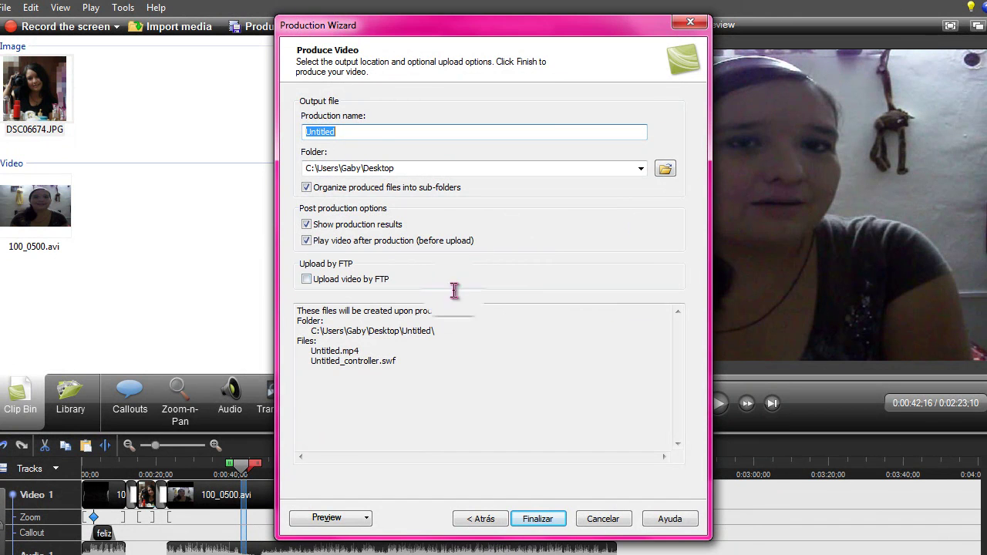
pyautogui.click(692, 26)
# - Leave the editor for the desktop and play the deniseee video
pyautogui.click(981, 7)
pyautogui.click(494, 320)
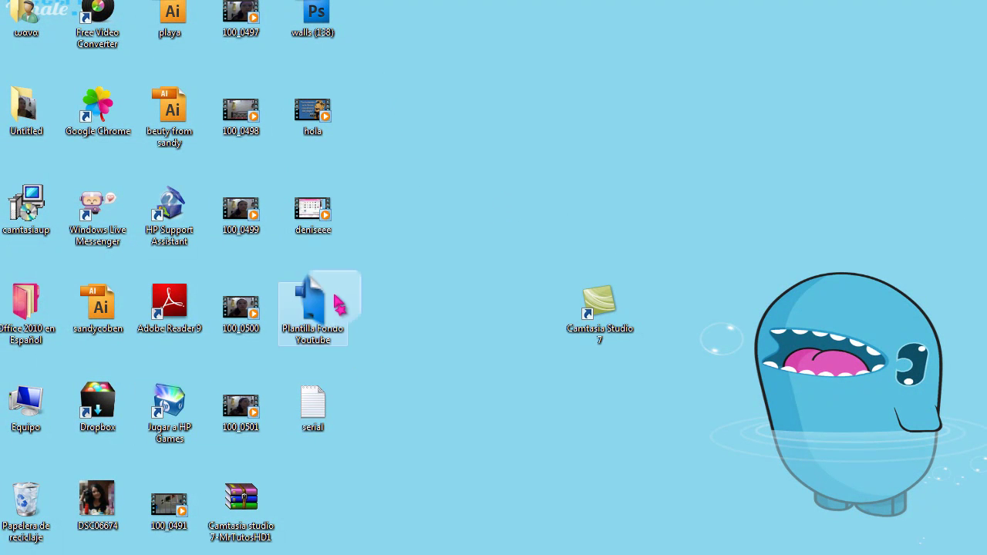
pyautogui.moveTo(311, 207); pyautogui.dragTo(288, 225)
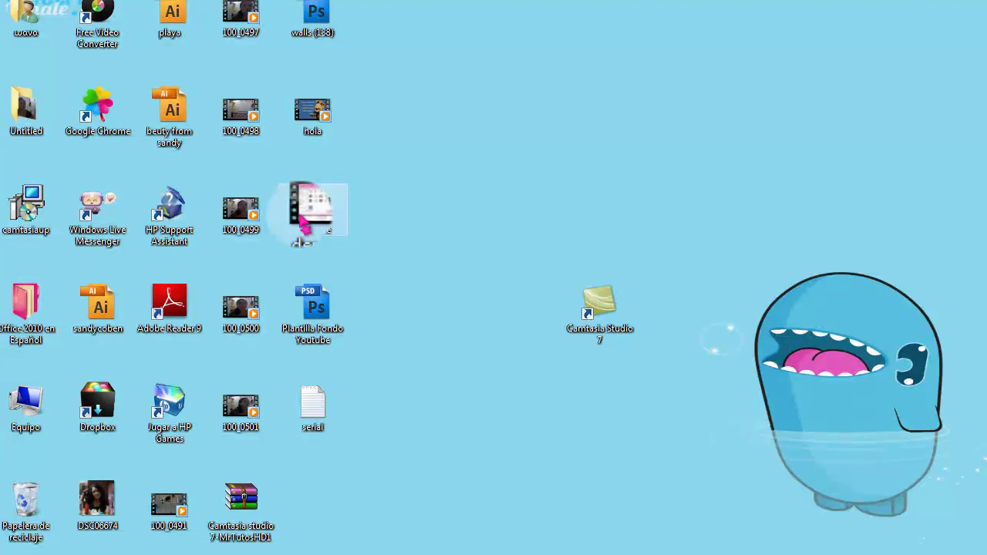
pyautogui.doubleClick(300, 219)
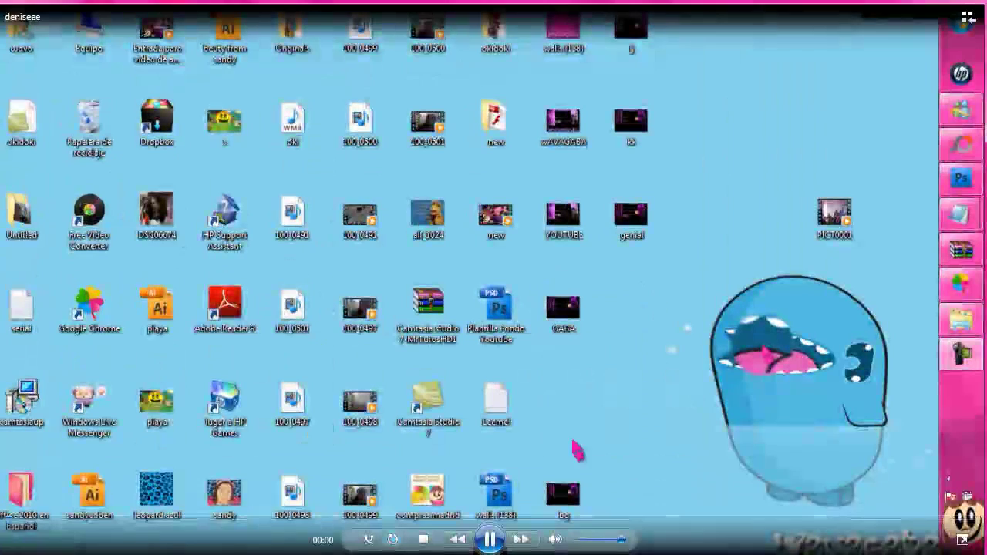